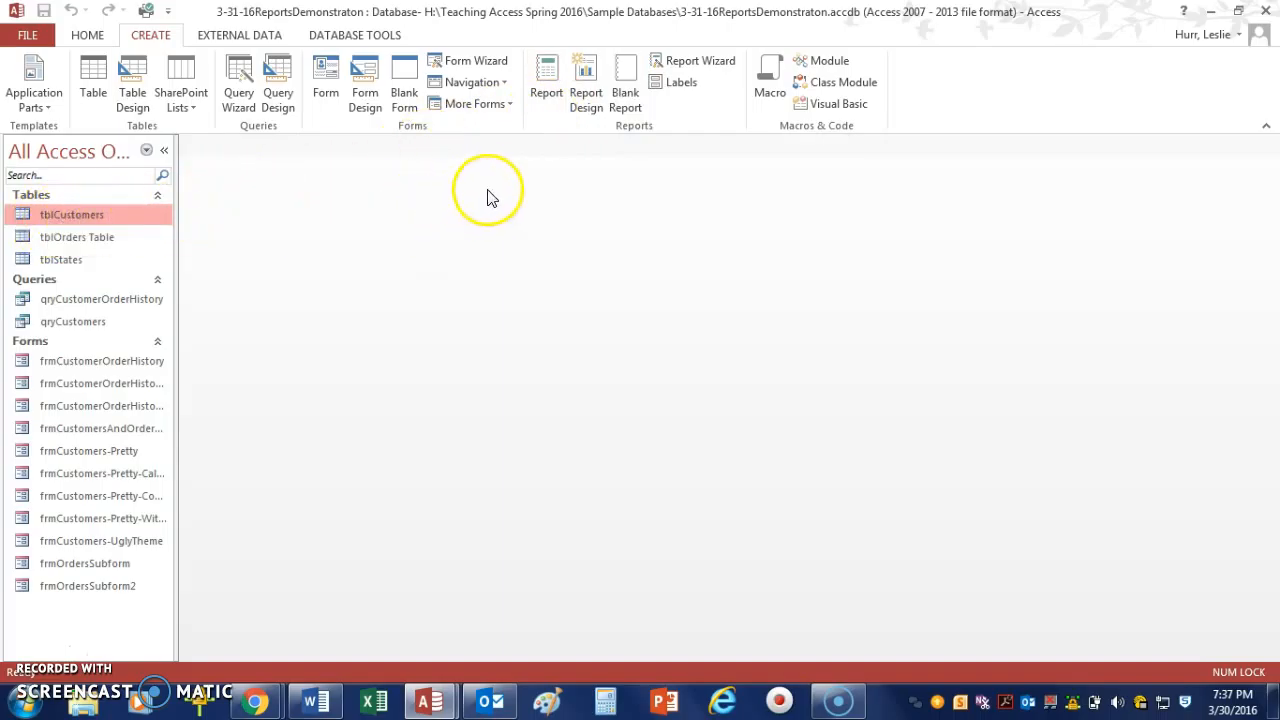
Generate a quick report from tblCustomers, then close it without saving the design.
{"action": "left_click", "coordinate": [550, 98]}
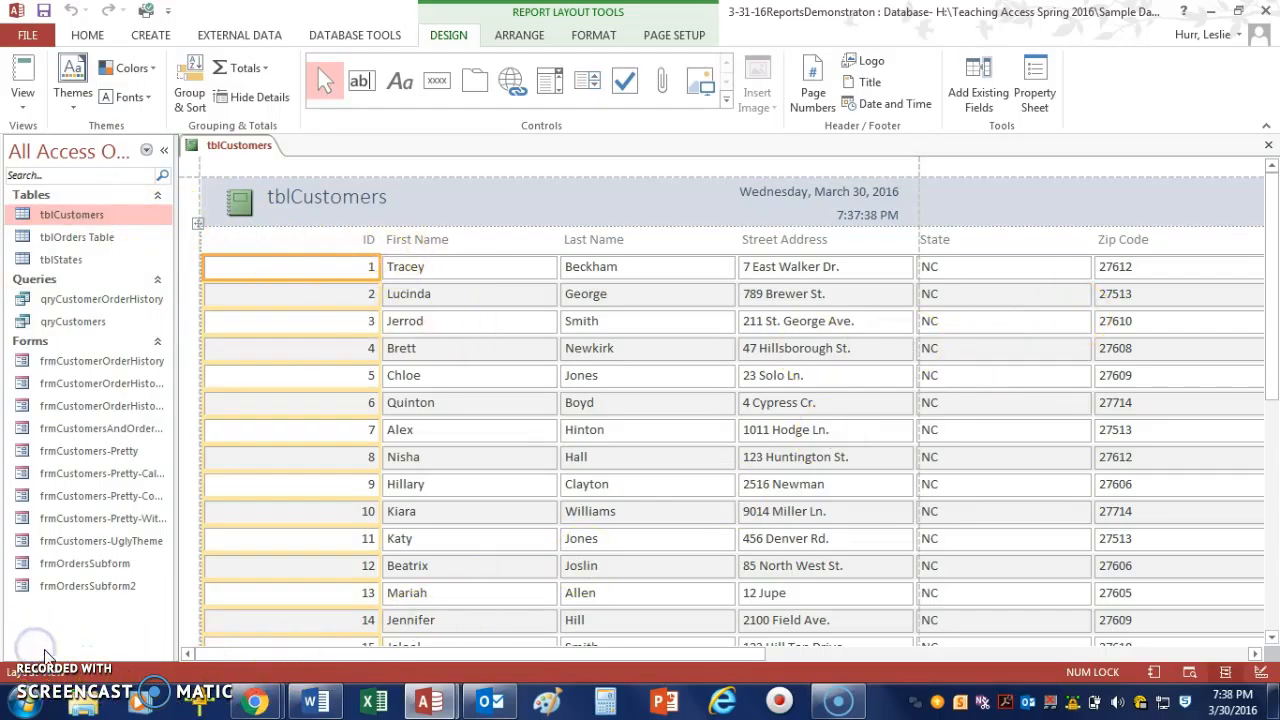
{"action": "left_click", "coordinate": [1268, 146]}
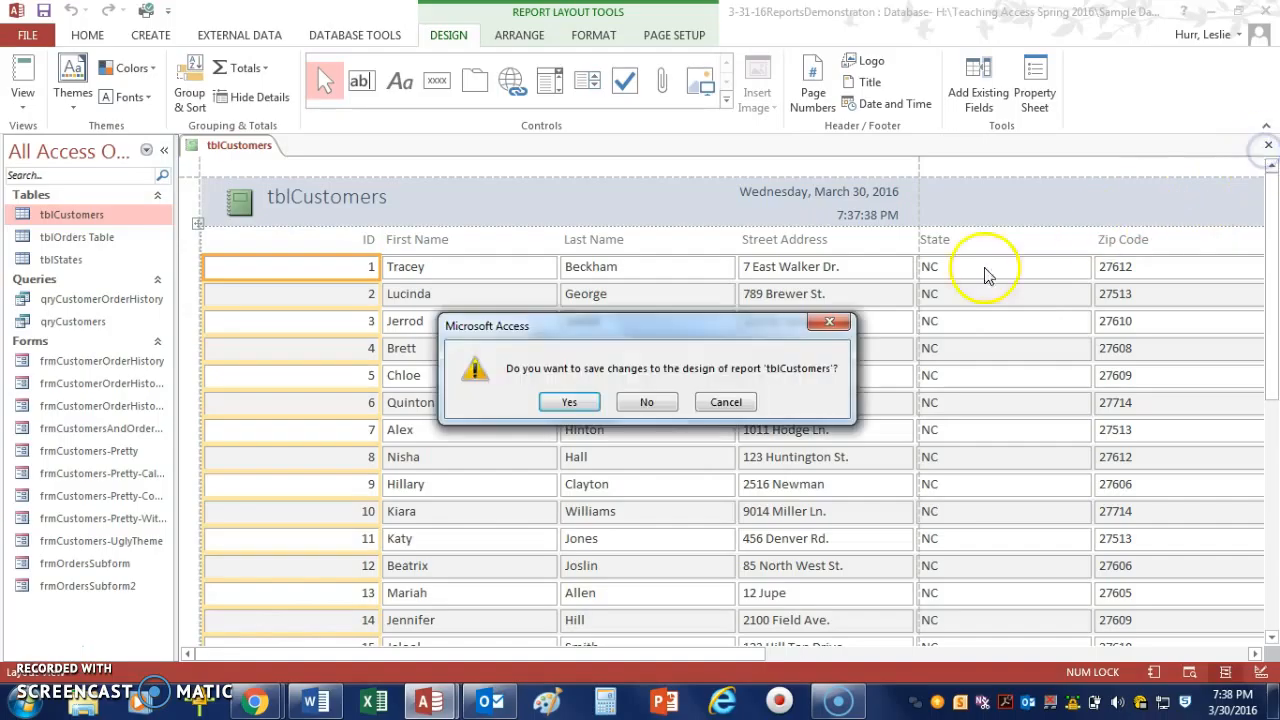
{"action": "left_click", "coordinate": [634, 404]}
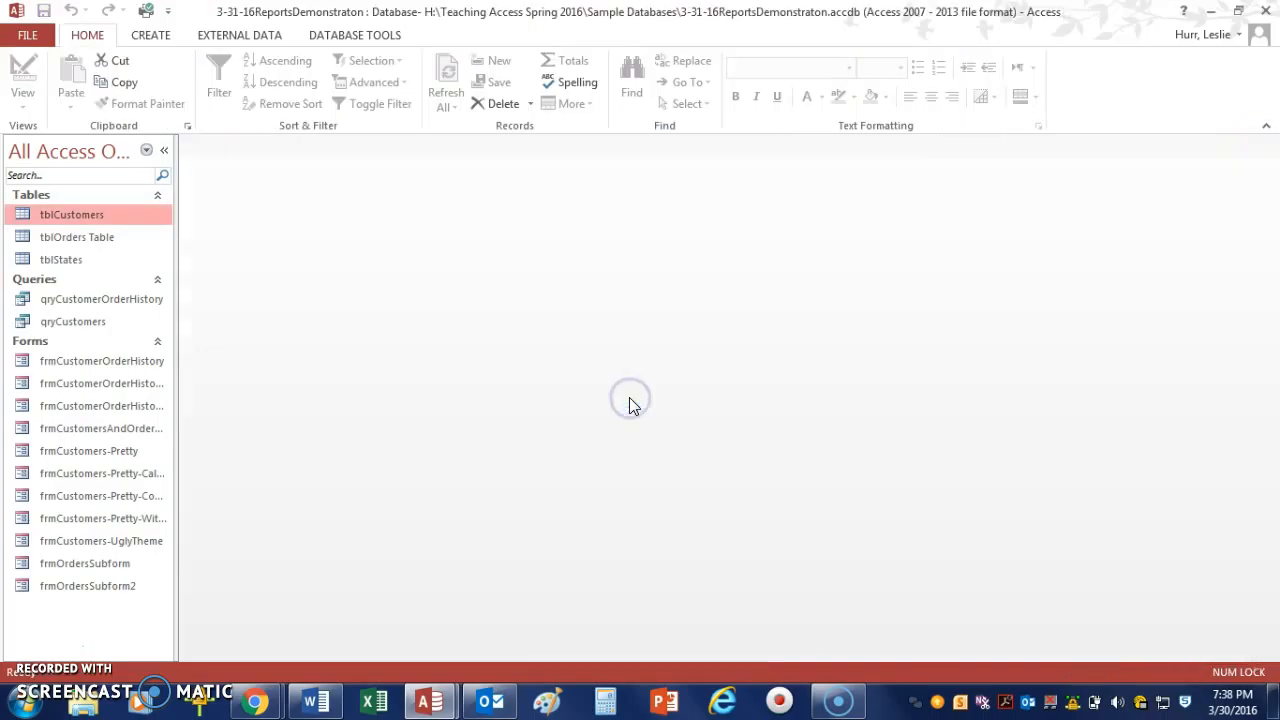
{"action": "left_click", "coordinate": [148, 37]}
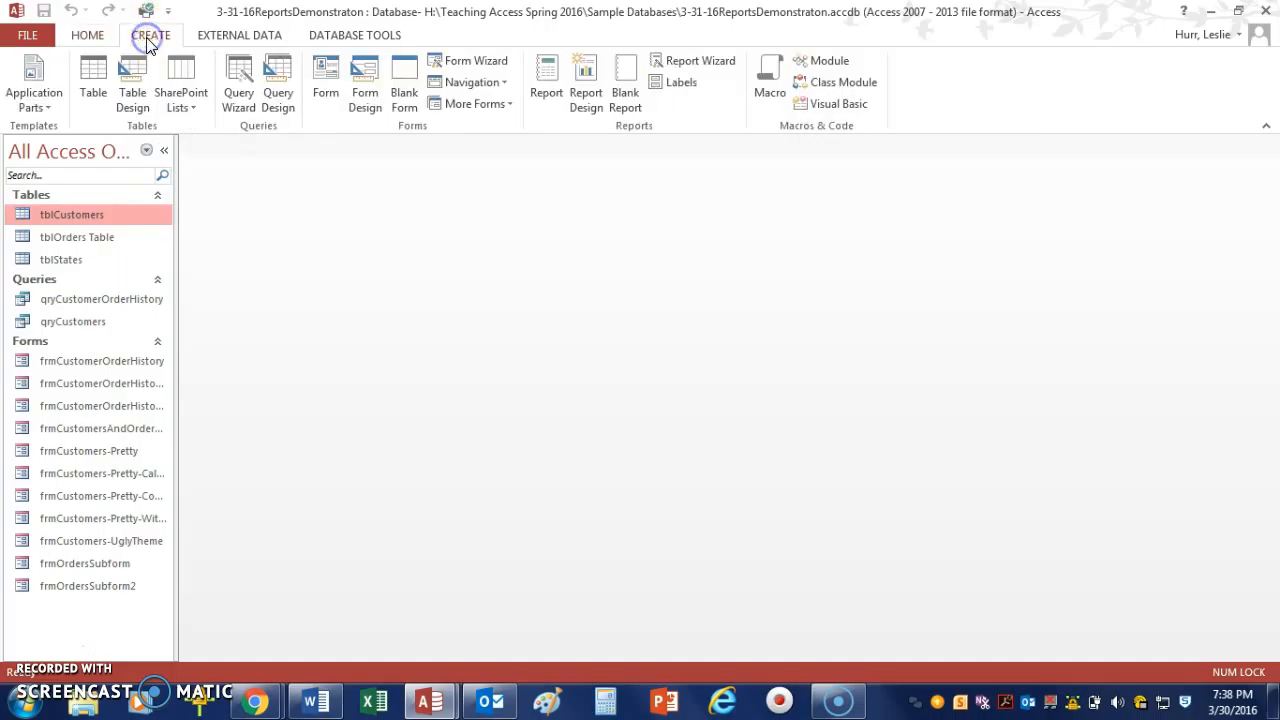
{"action": "left_click", "coordinate": [586, 95]}
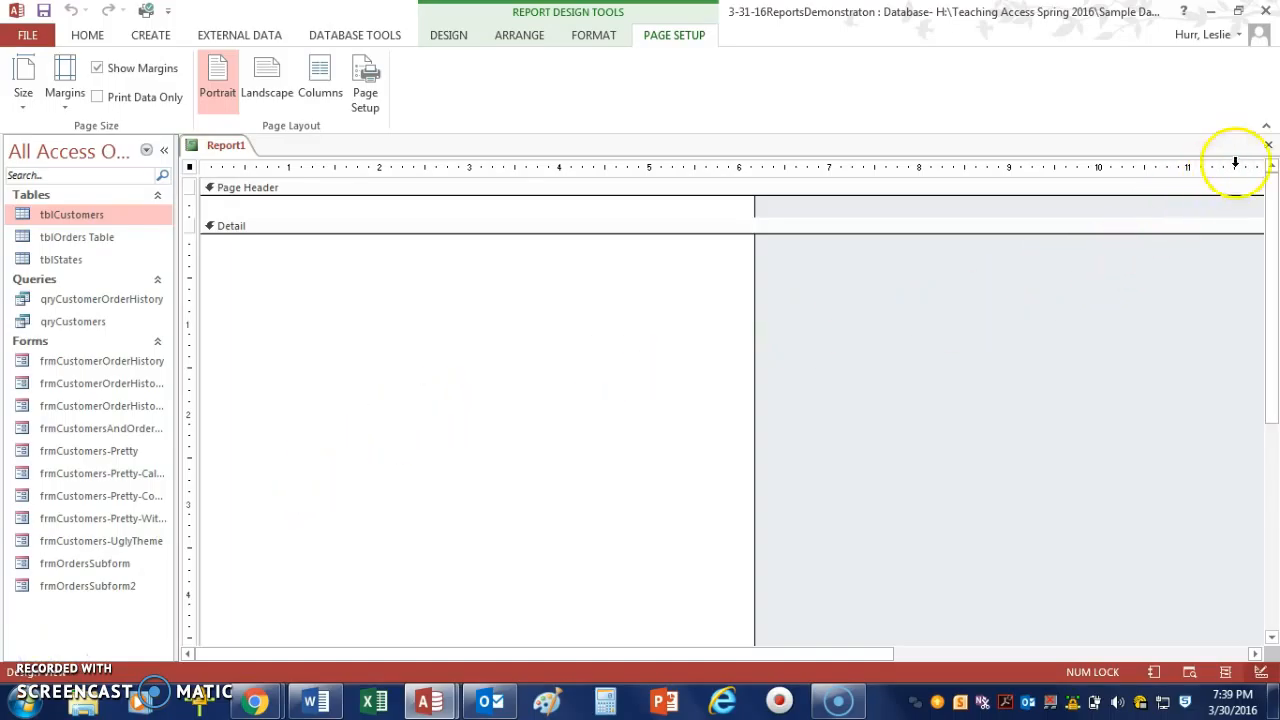
{"action": "left_click", "coordinate": [1271, 148]}
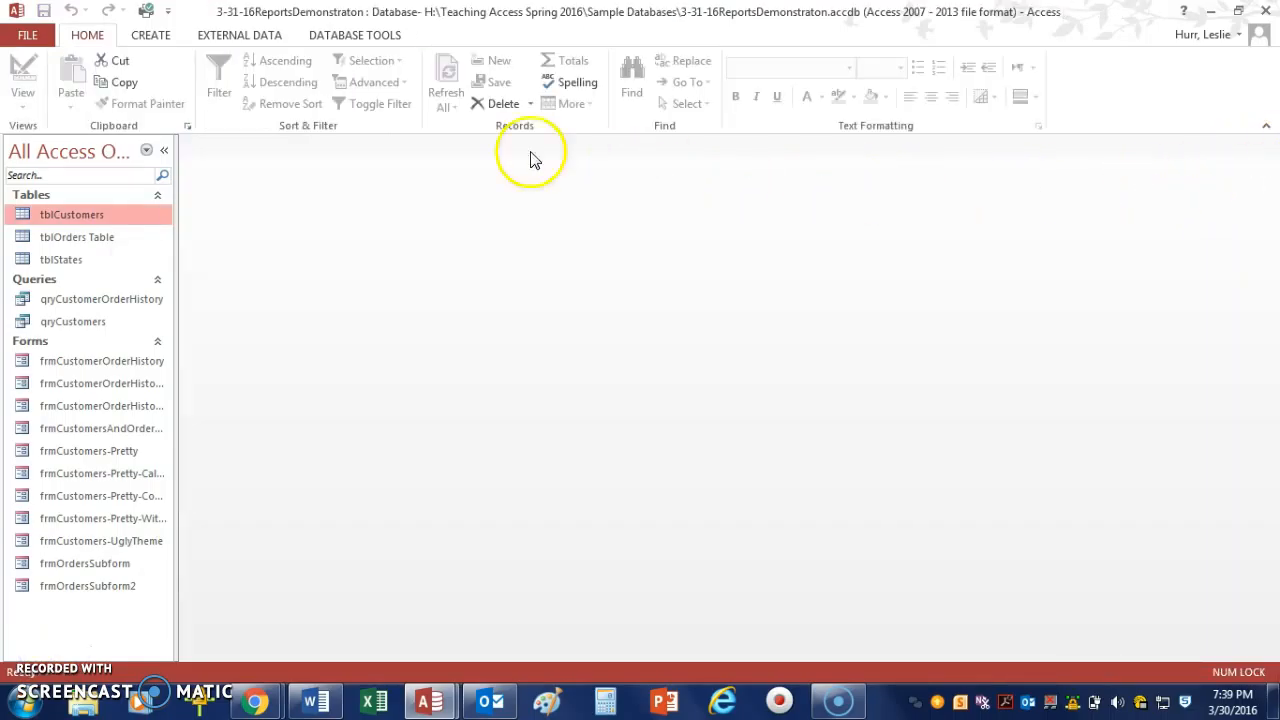
{"action": "left_click", "coordinate": [148, 38]}
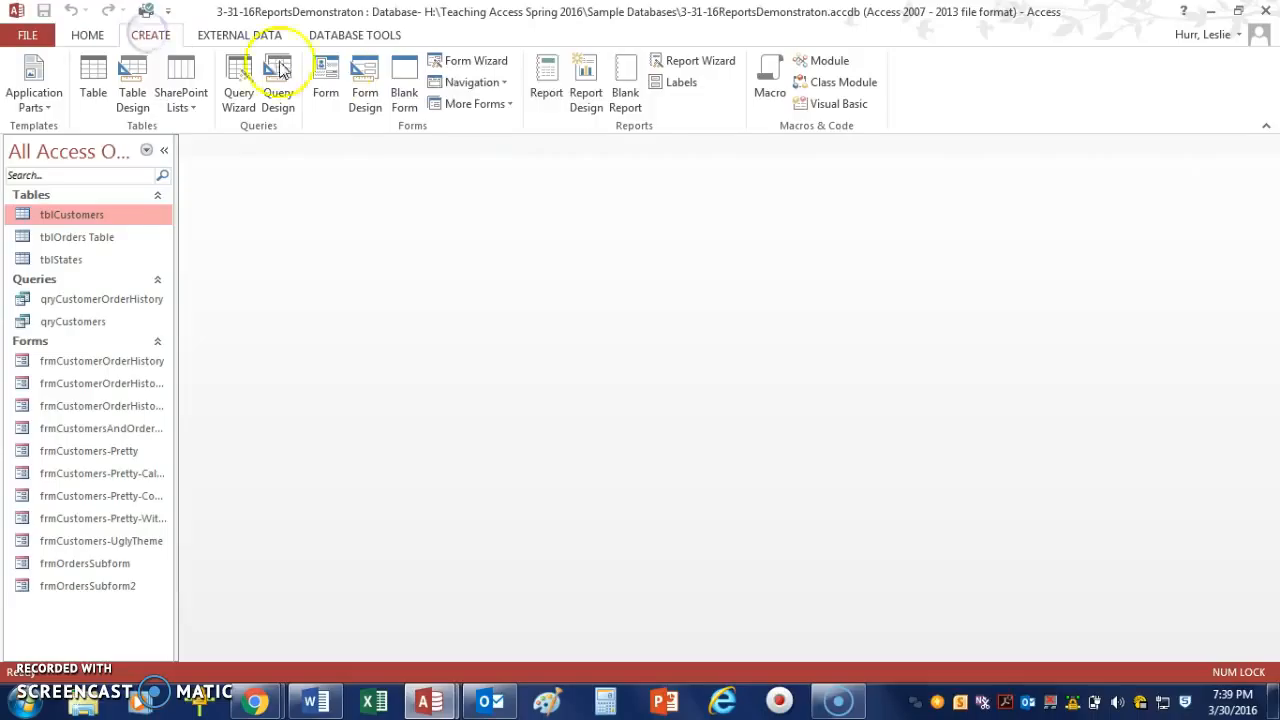
{"action": "left_click", "coordinate": [623, 97]}
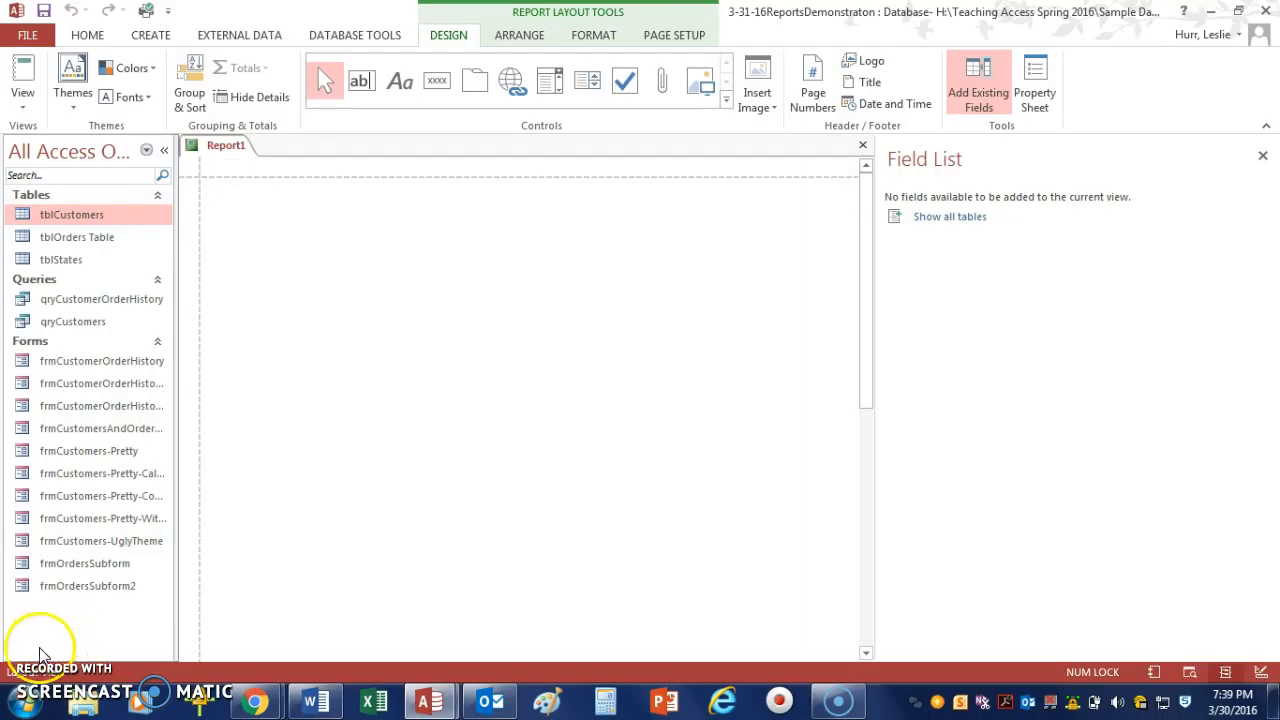
{"action": "left_click", "coordinate": [864, 149]}
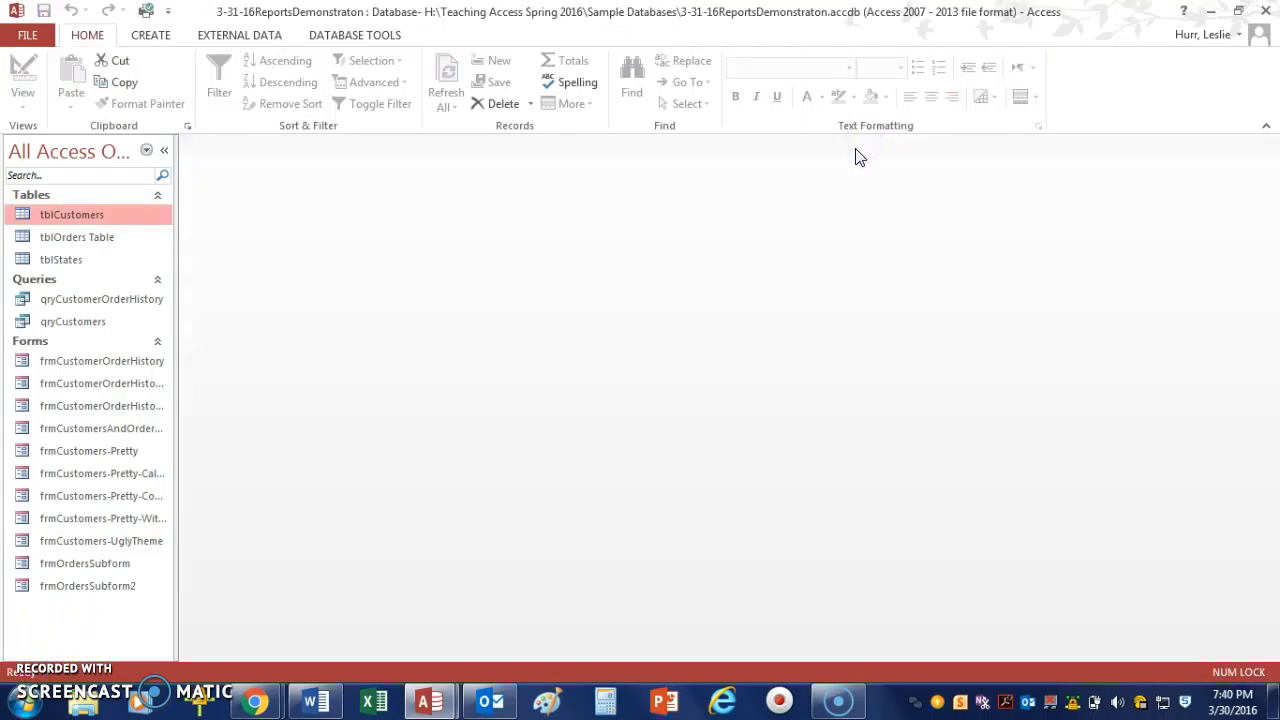
Start the Report Wizard on tblCustomers and add the First Name, Last Name and Phone Number fields.
{"action": "left_click", "coordinate": [148, 40]}
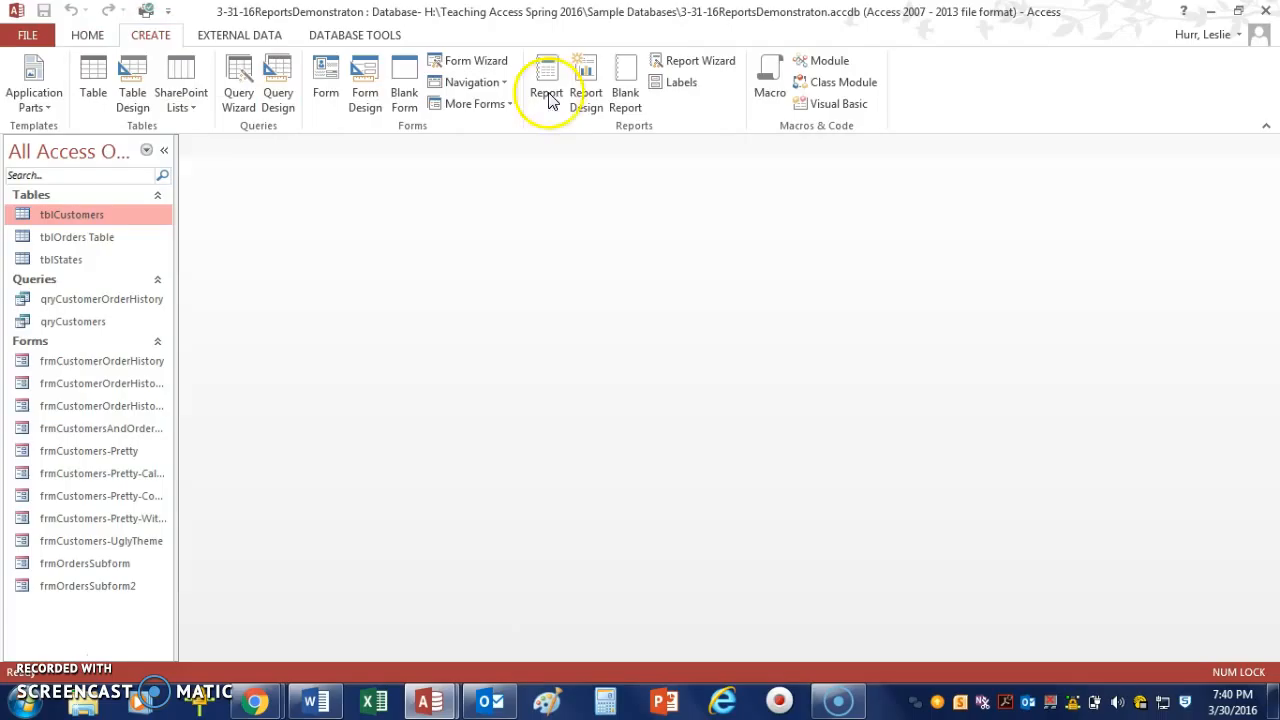
{"action": "left_click", "coordinate": [661, 72]}
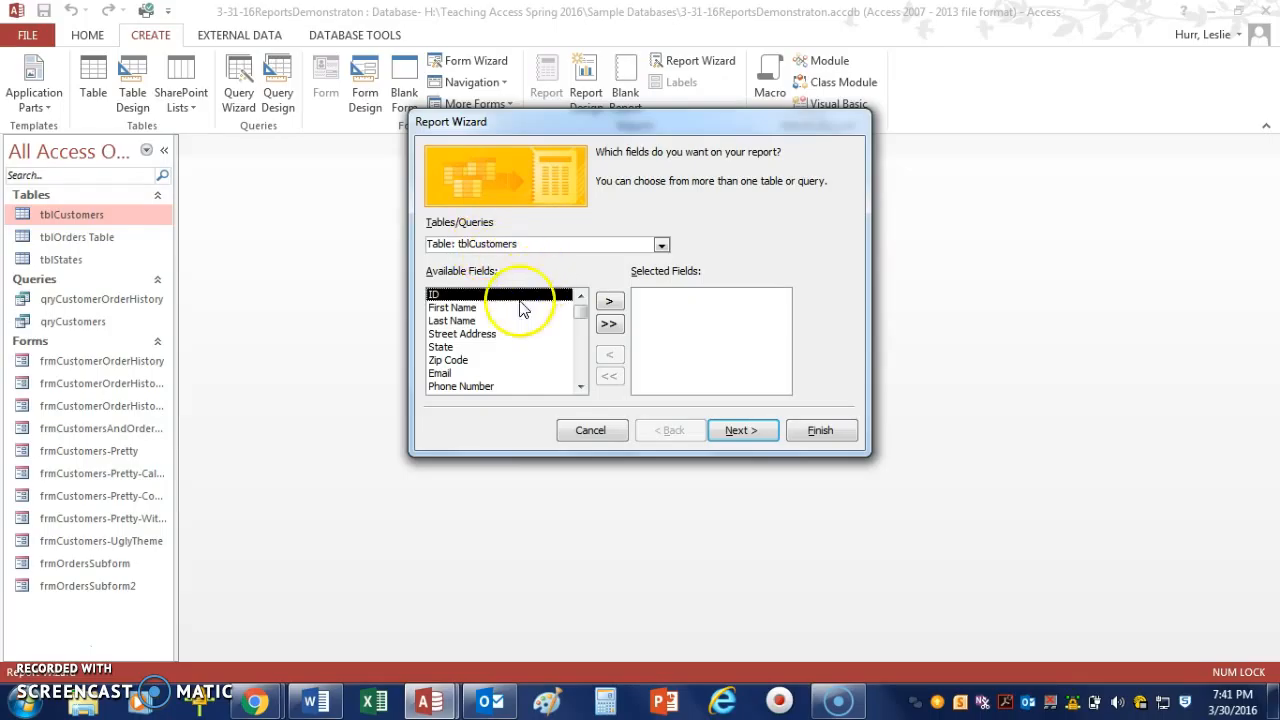
{"action": "left_click", "coordinate": [465, 308]}
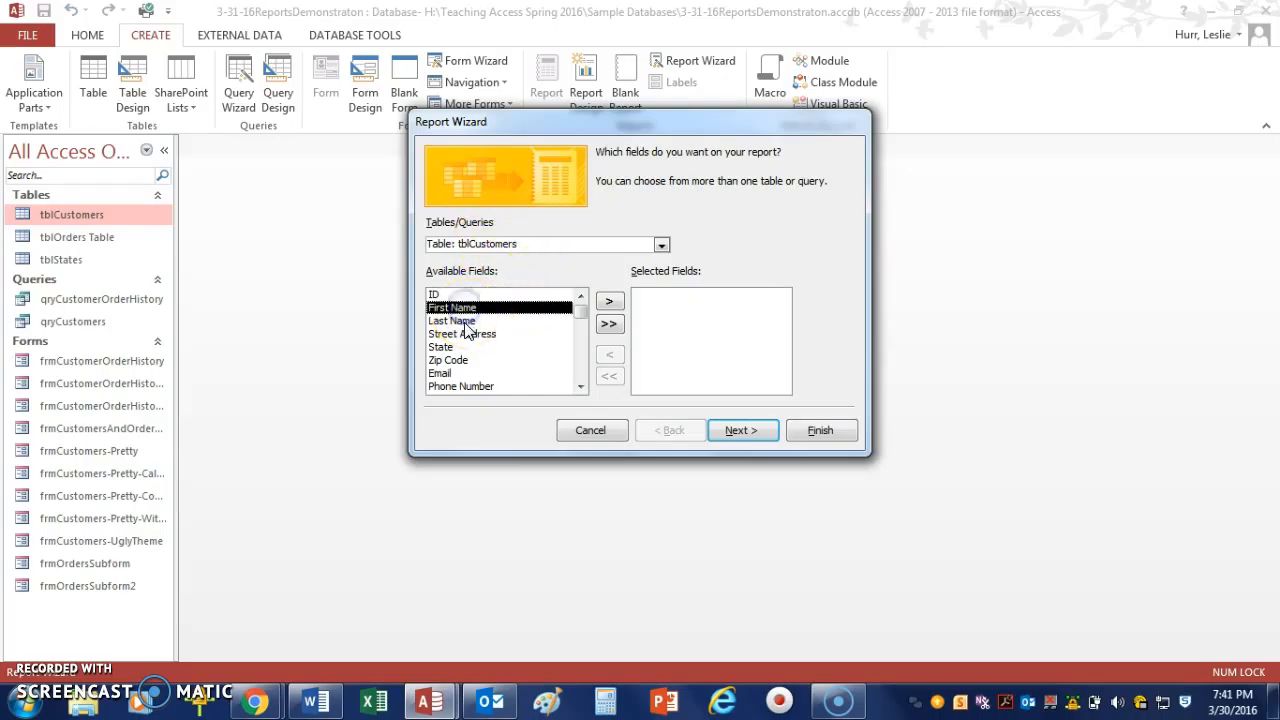
{"action": "left_click", "coordinate": [610, 302]}
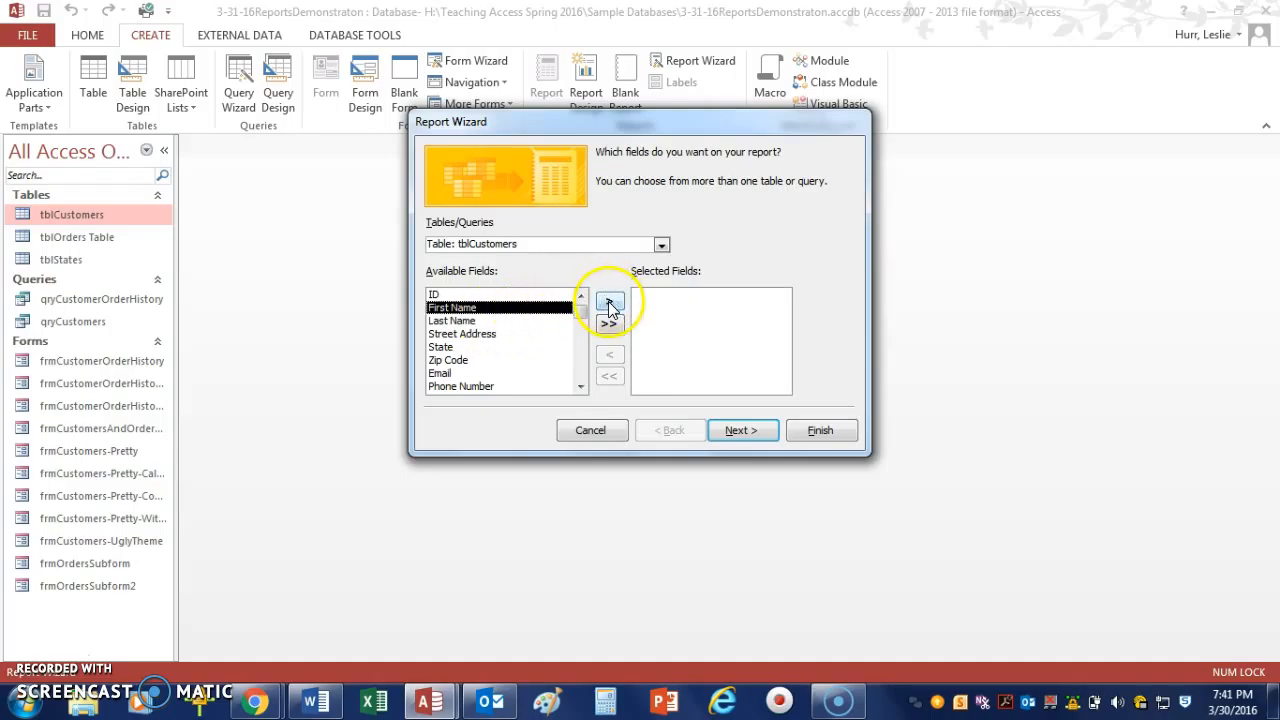
{"action": "left_click", "coordinate": [610, 302]}
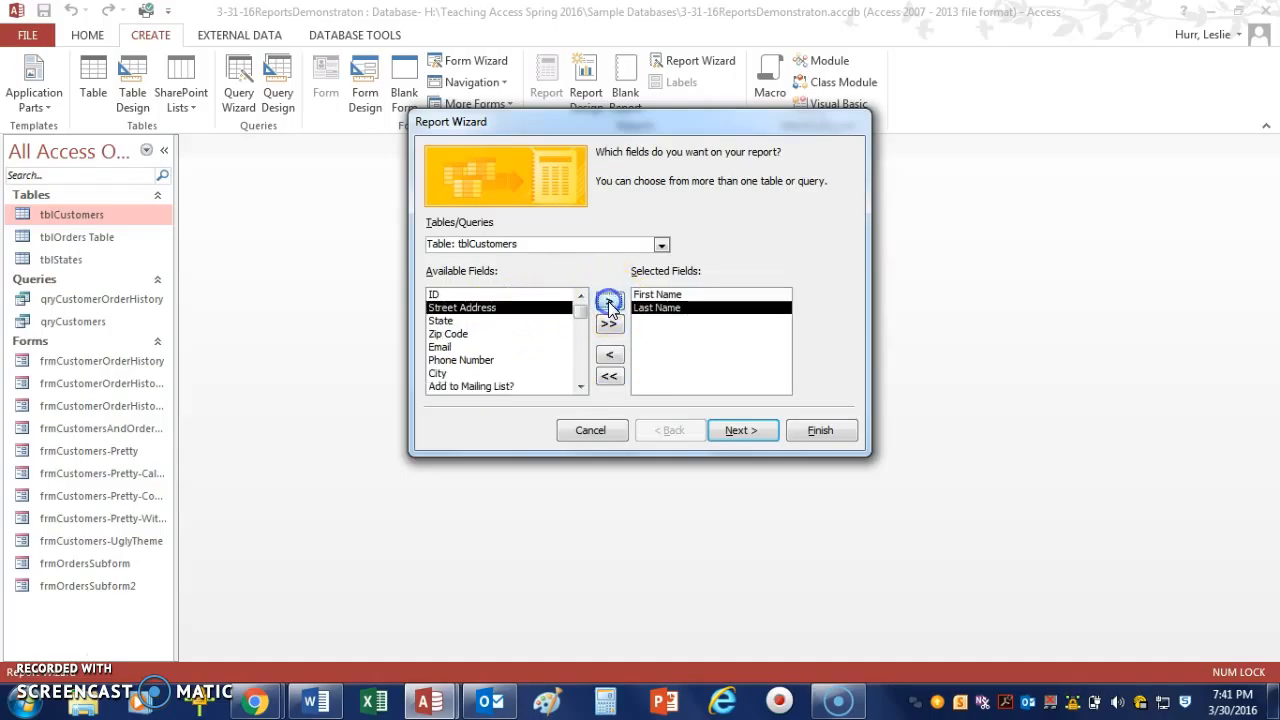
{"action": "left_click", "coordinate": [460, 360]}
{"action": "left_click", "coordinate": [606, 304]}
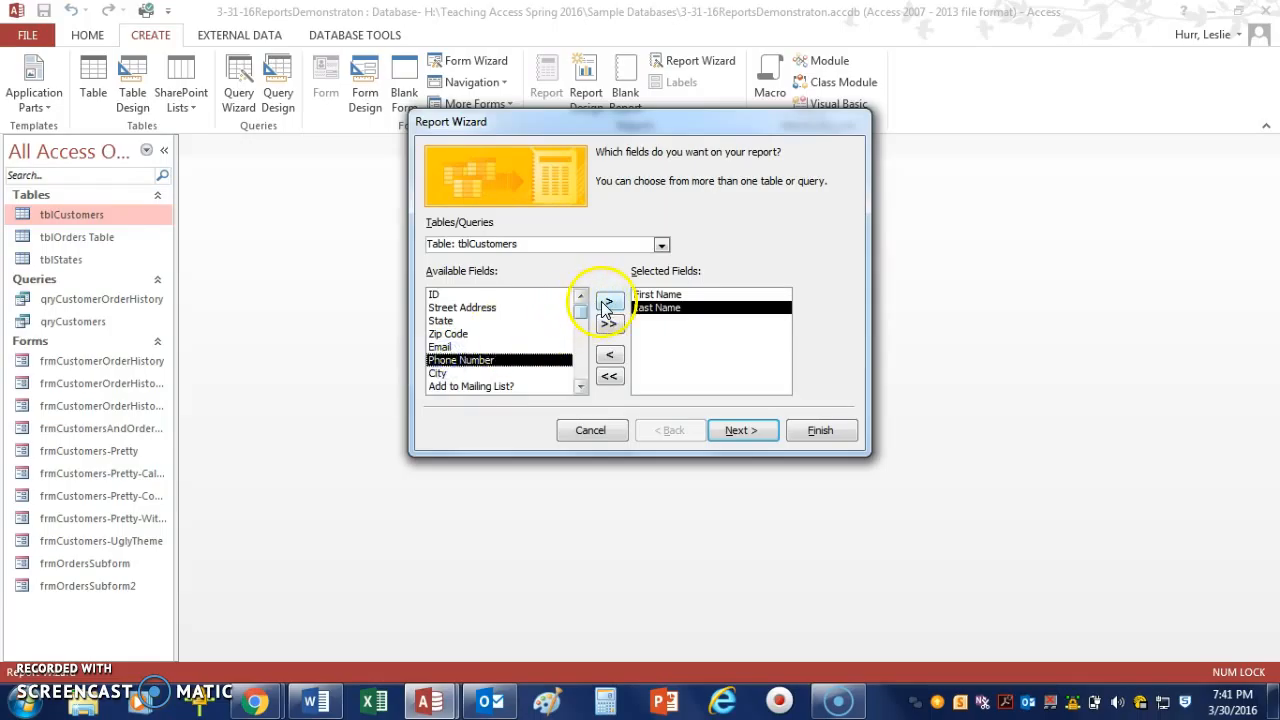
{"action": "left_click", "coordinate": [742, 429]}
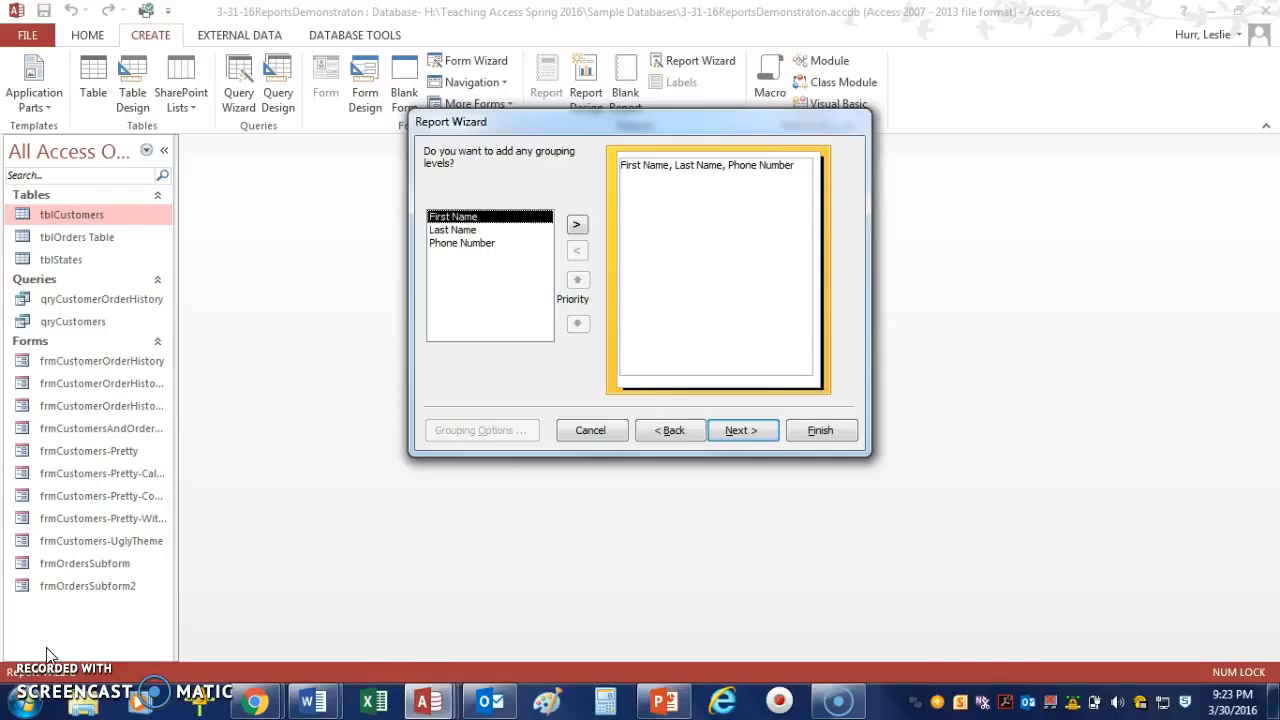
Switch to the Temp database and compare the InstructorsAndStudents table with its grouped report.
{"action": "mouse_move", "coordinate": [490, 702]}
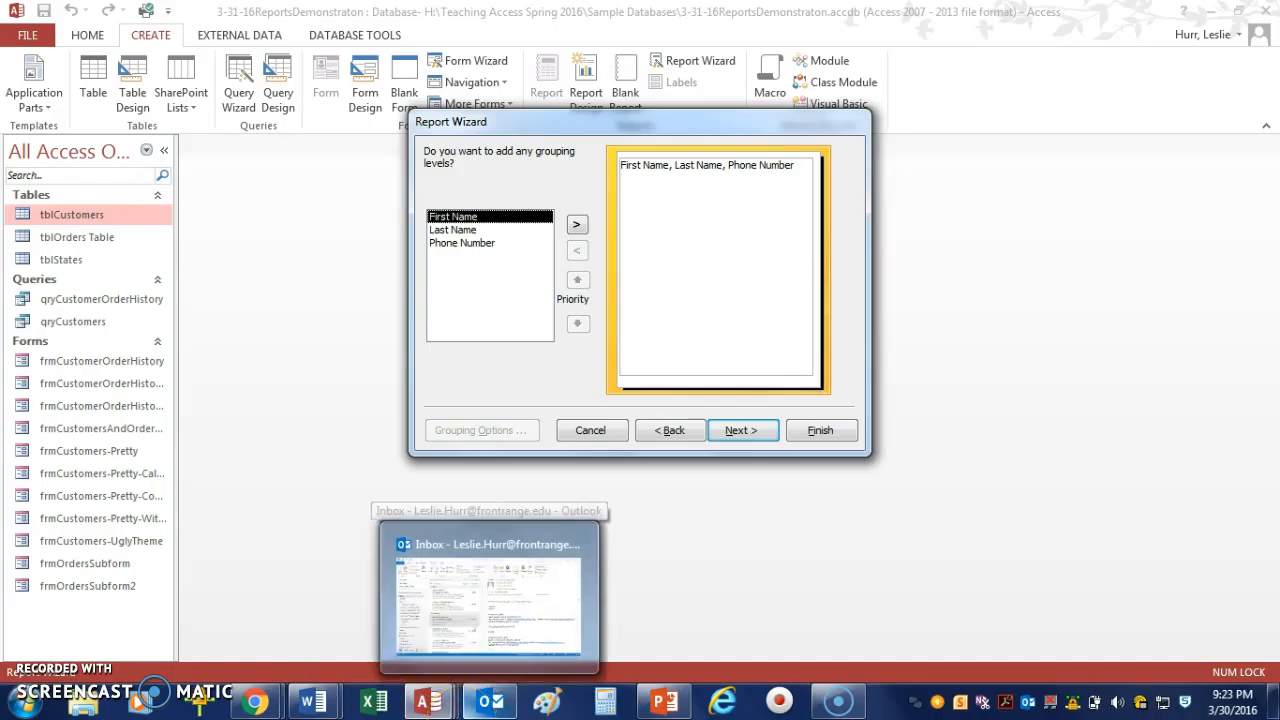
{"action": "mouse_move", "coordinate": [428, 702]}
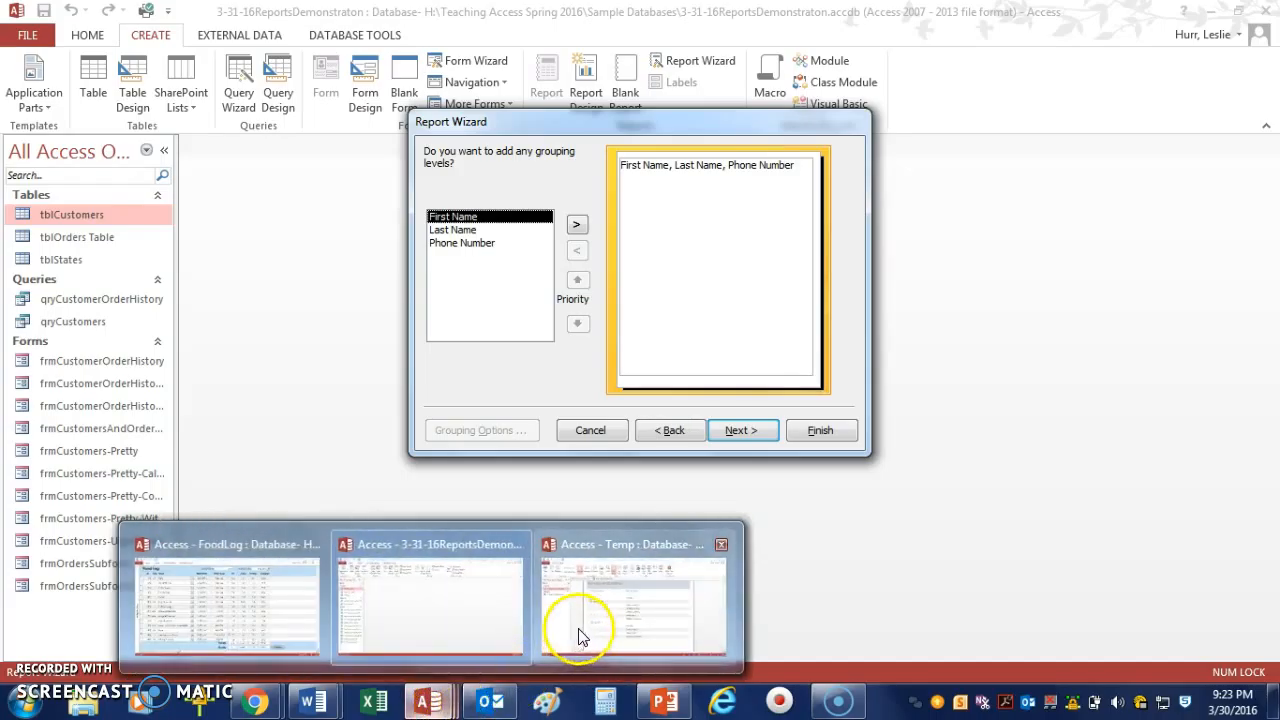
{"action": "left_click", "coordinate": [581, 634]}
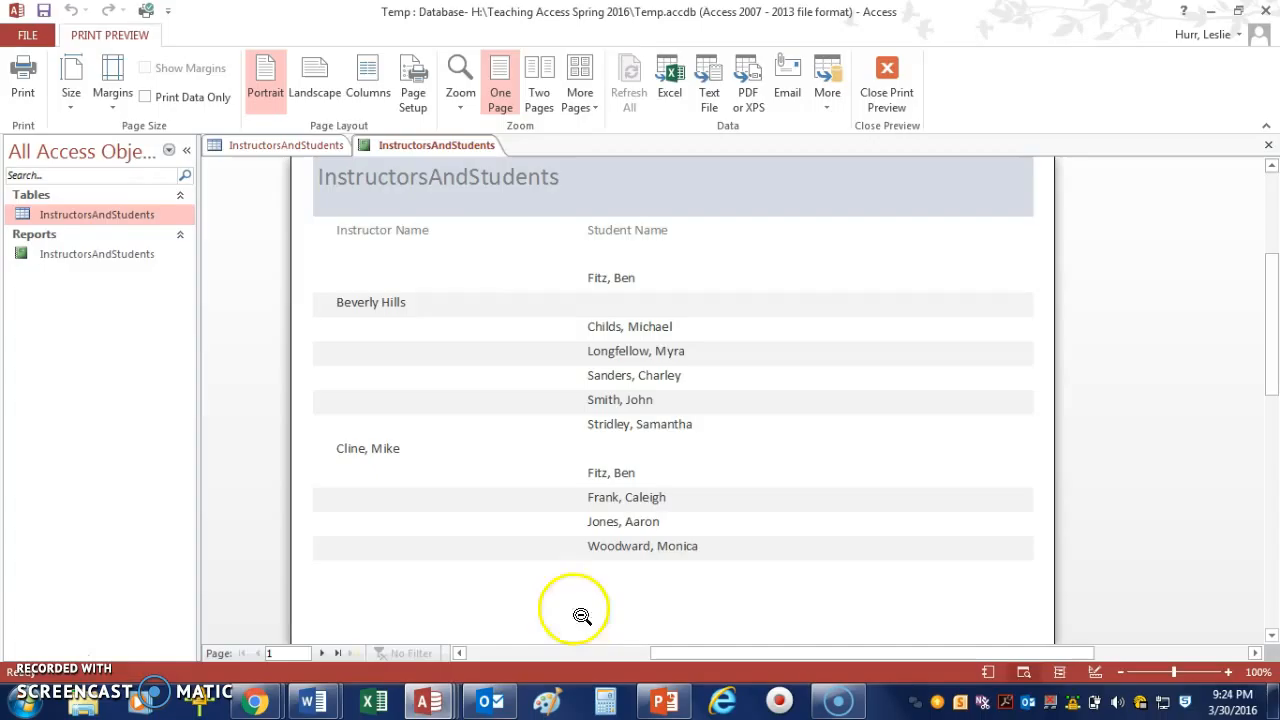
{"action": "left_click", "coordinate": [291, 147]}
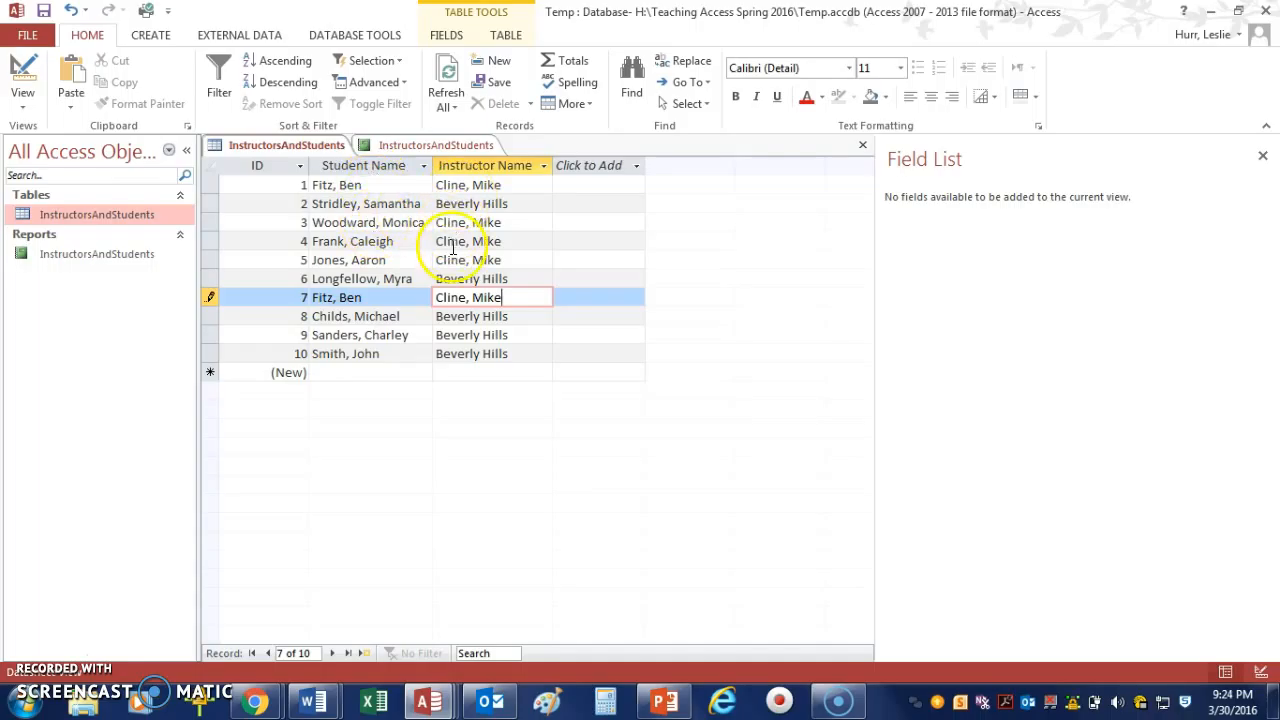
{"action": "left_click", "coordinate": [415, 149]}
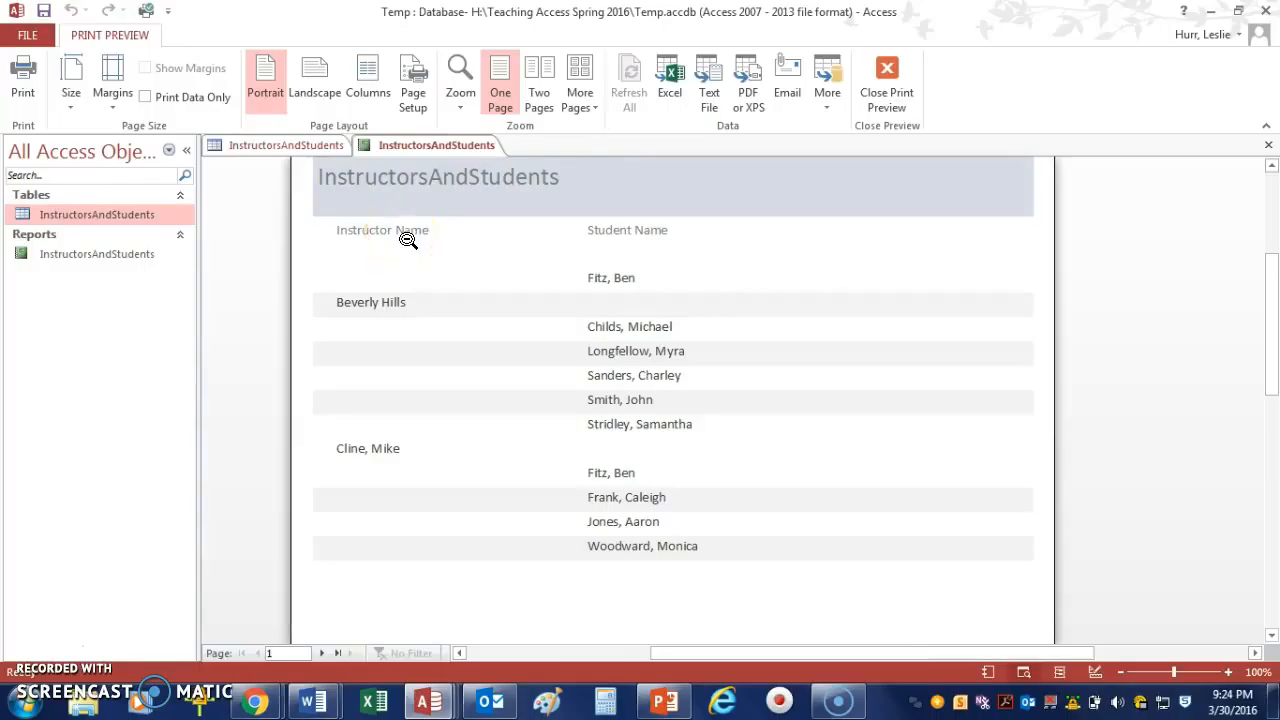
{"action": "left_click", "coordinate": [380, 291]}
{"action": "left_click", "coordinate": [348, 305]}
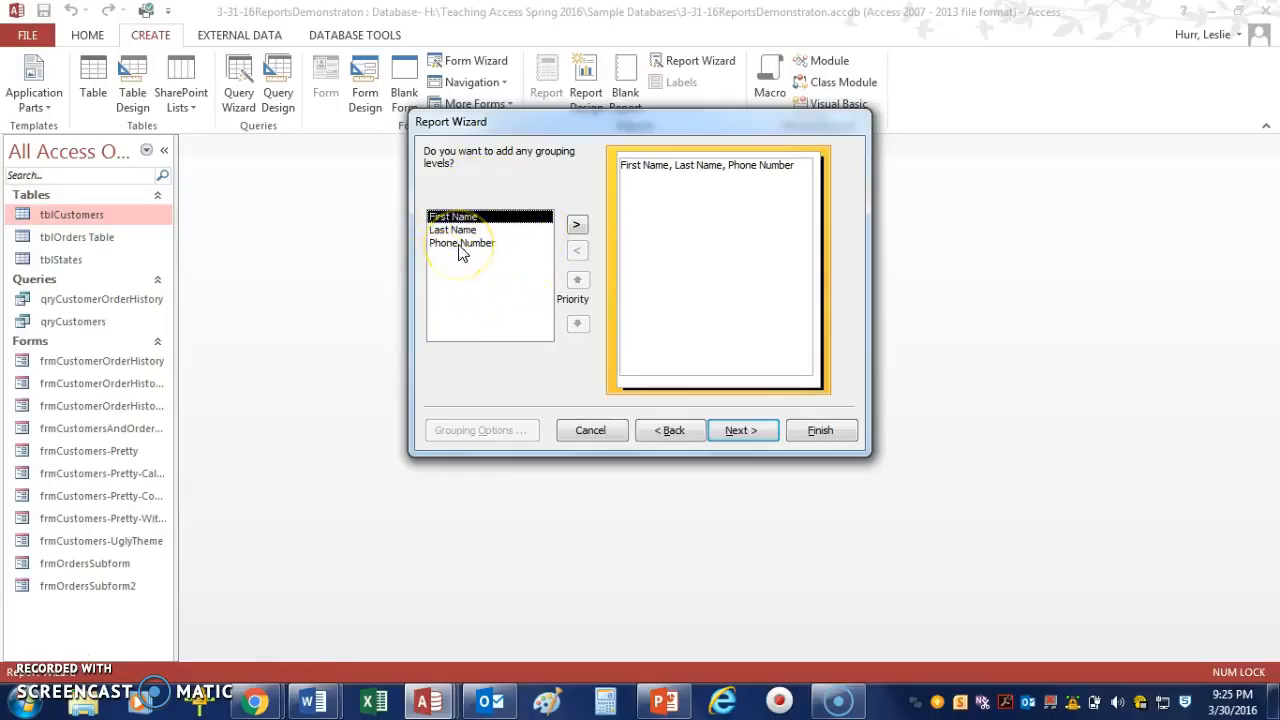
Skip adding grouping levels and continue to the sort options.
{"action": "left_click", "coordinate": [463, 222]}
{"action": "left_click", "coordinate": [463, 232]}
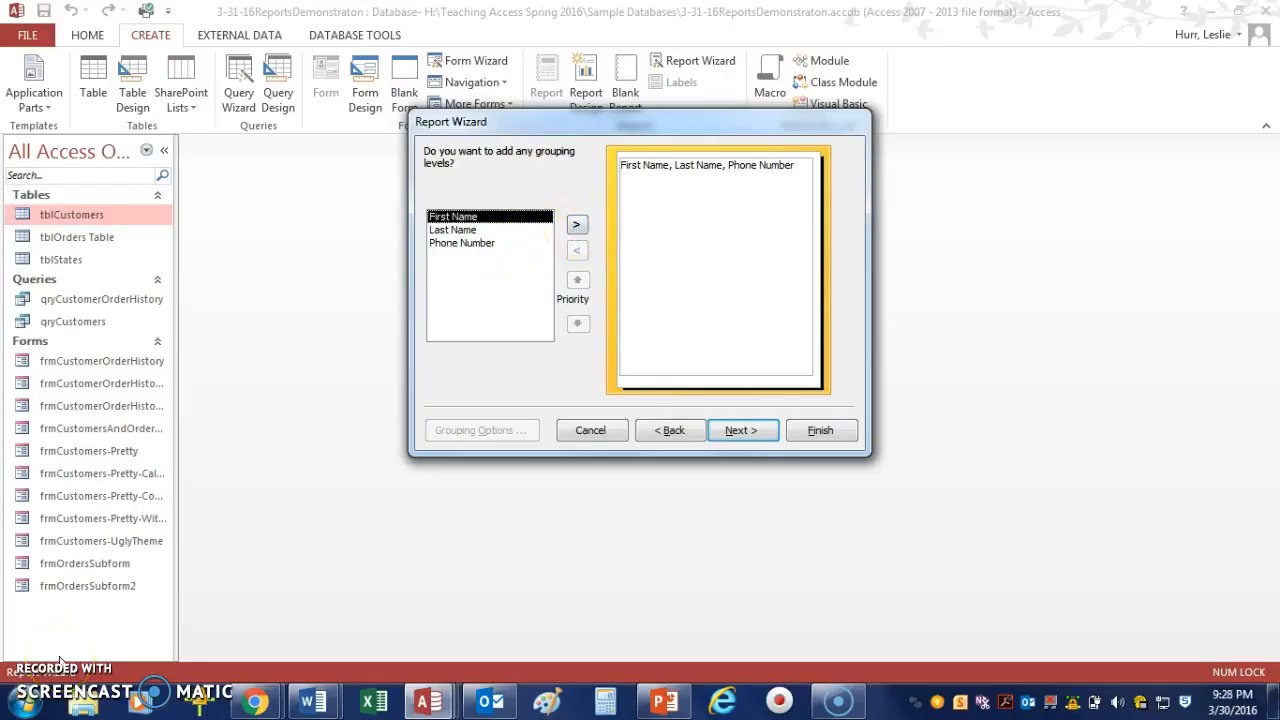
{"action": "left_click", "coordinate": [757, 430]}
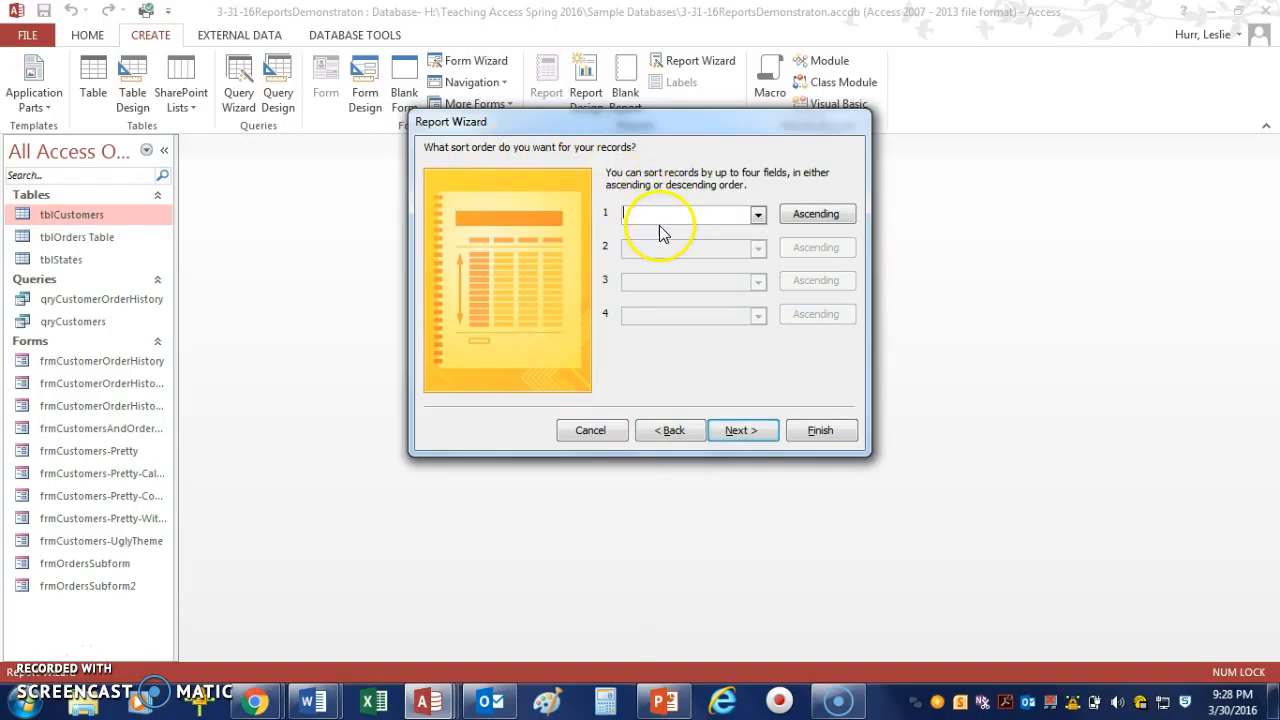
Sort the records ascending by Last Name, then by First Name.
{"action": "left_click", "coordinate": [757, 216]}
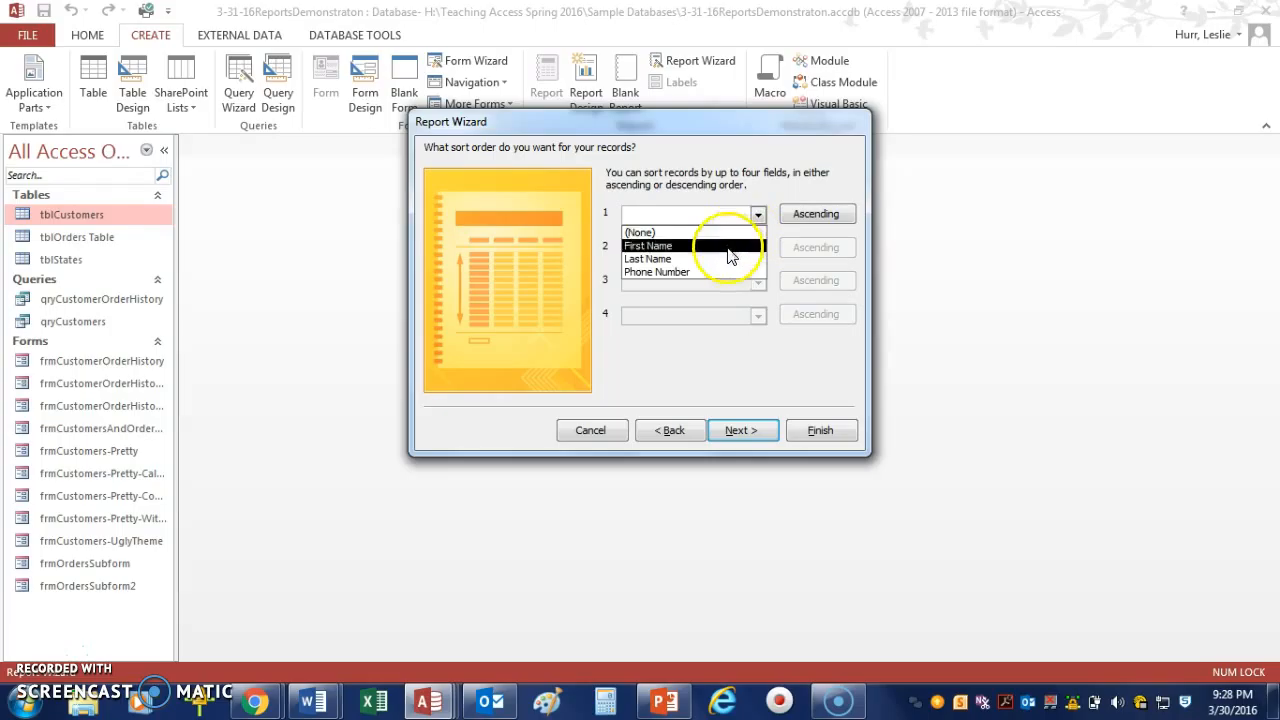
{"action": "left_click", "coordinate": [717, 259]}
{"action": "left_click", "coordinate": [756, 250]}
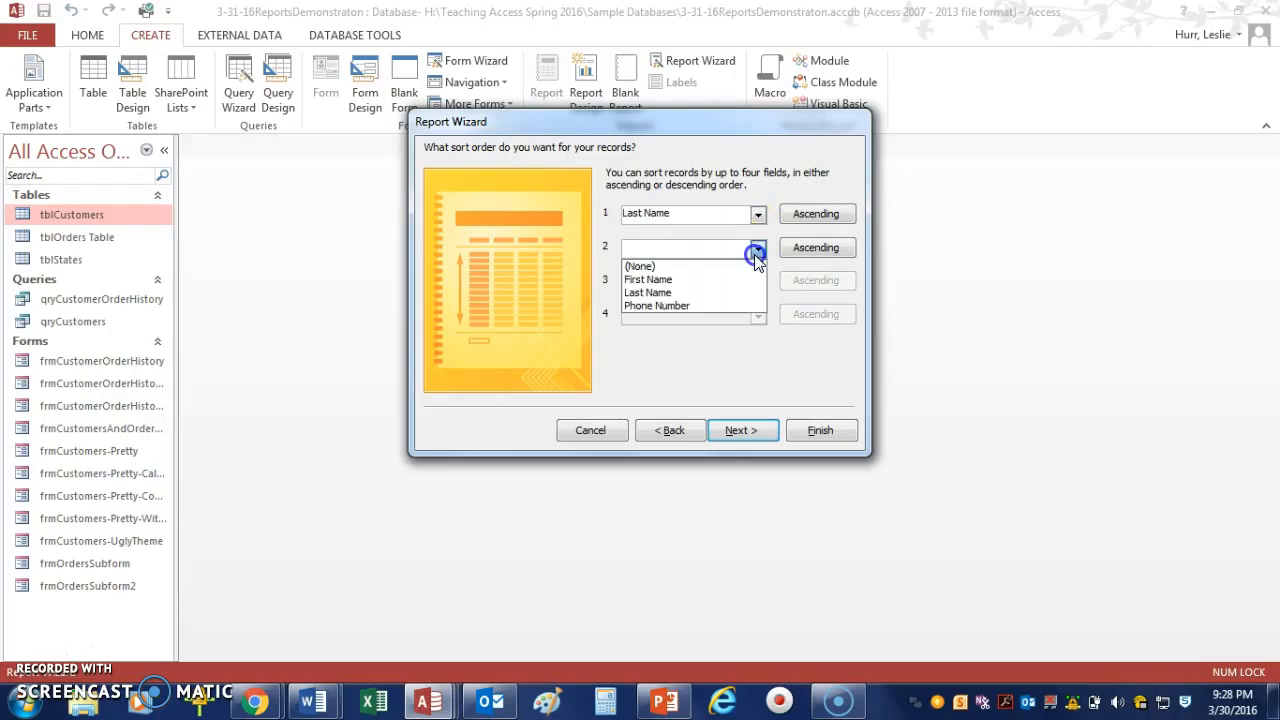
{"action": "left_click", "coordinate": [737, 281]}
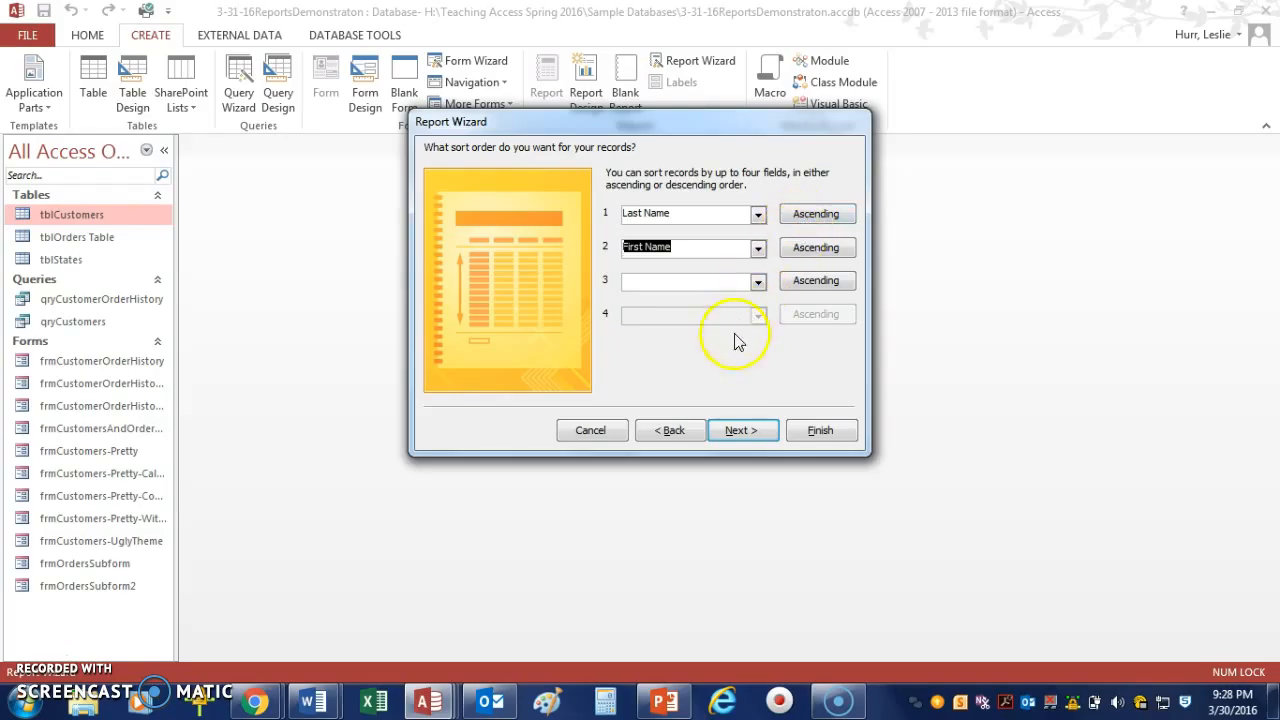
{"action": "left_click", "coordinate": [737, 432]}
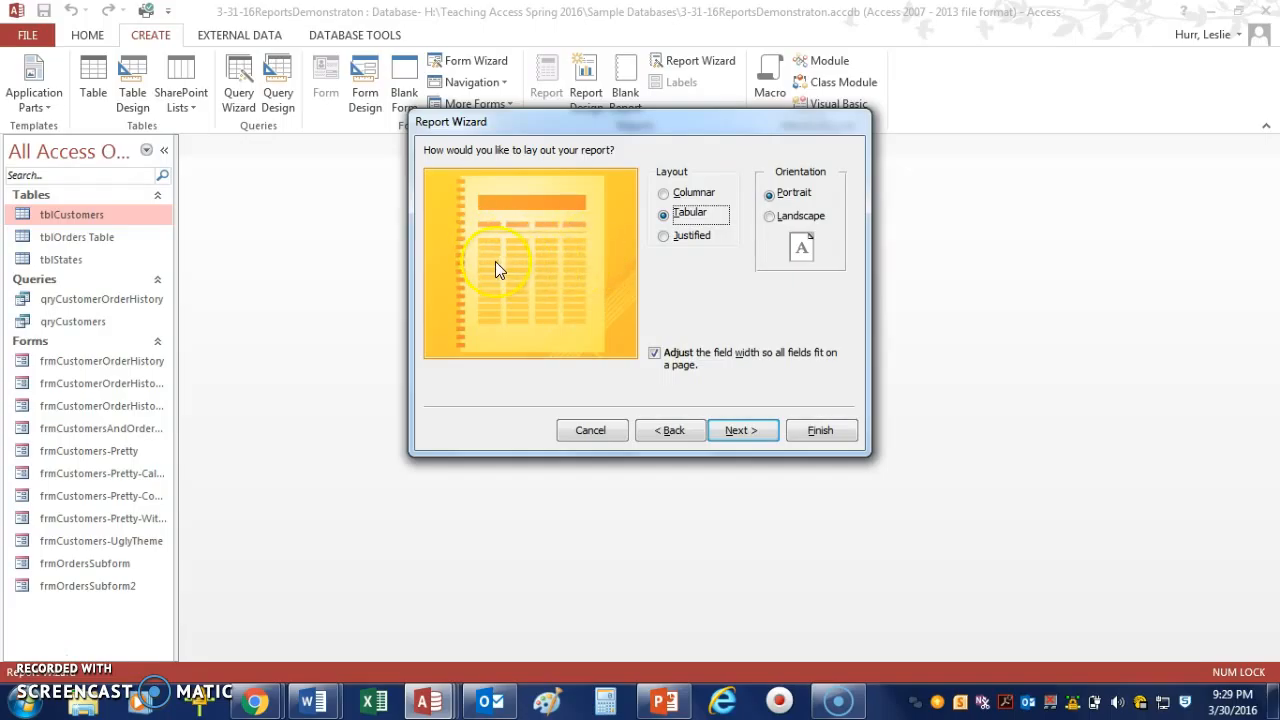
Choose a Tabular layout with Portrait orientation for the report.
{"action": "left_click", "coordinate": [670, 216]}
{"action": "left_click", "coordinate": [770, 207]}
{"action": "left_click", "coordinate": [769, 202]}
{"action": "left_click", "coordinate": [740, 430]}
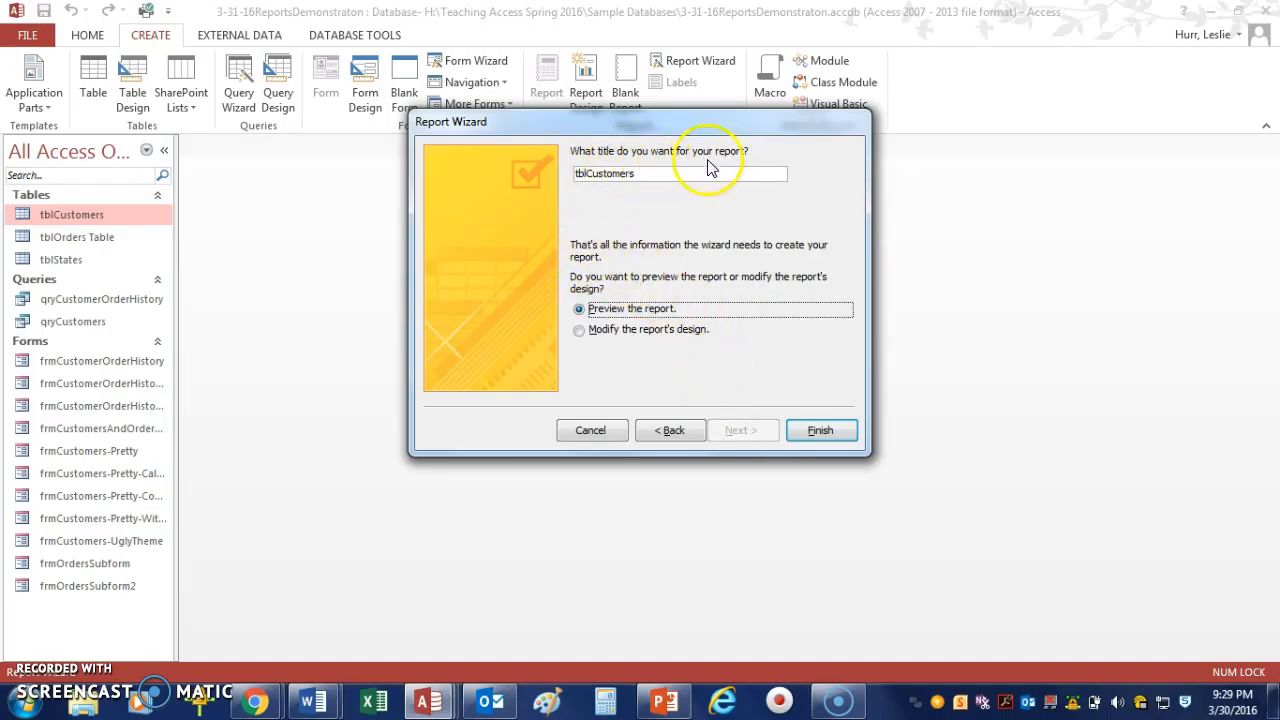
Title the report Customers, finish the wizard with a preview, then close the preview and the report.
{"action": "left_click_drag", "start_coordinate": [589, 173], "coordinate": [545, 176]}
{"action": "key", "text": "Delete"}
{"action": "left_click", "coordinate": [620, 175]}
{"action": "left_click", "coordinate": [602, 310]}
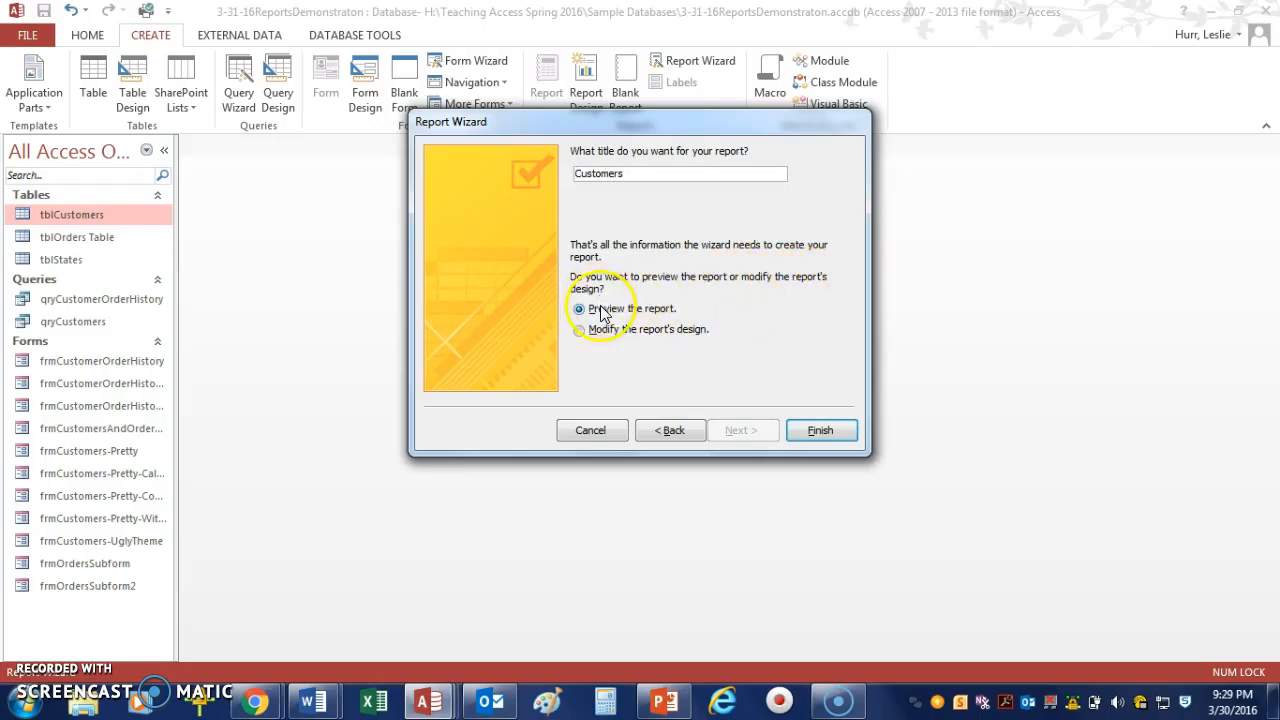
{"action": "left_click", "coordinate": [819, 438]}
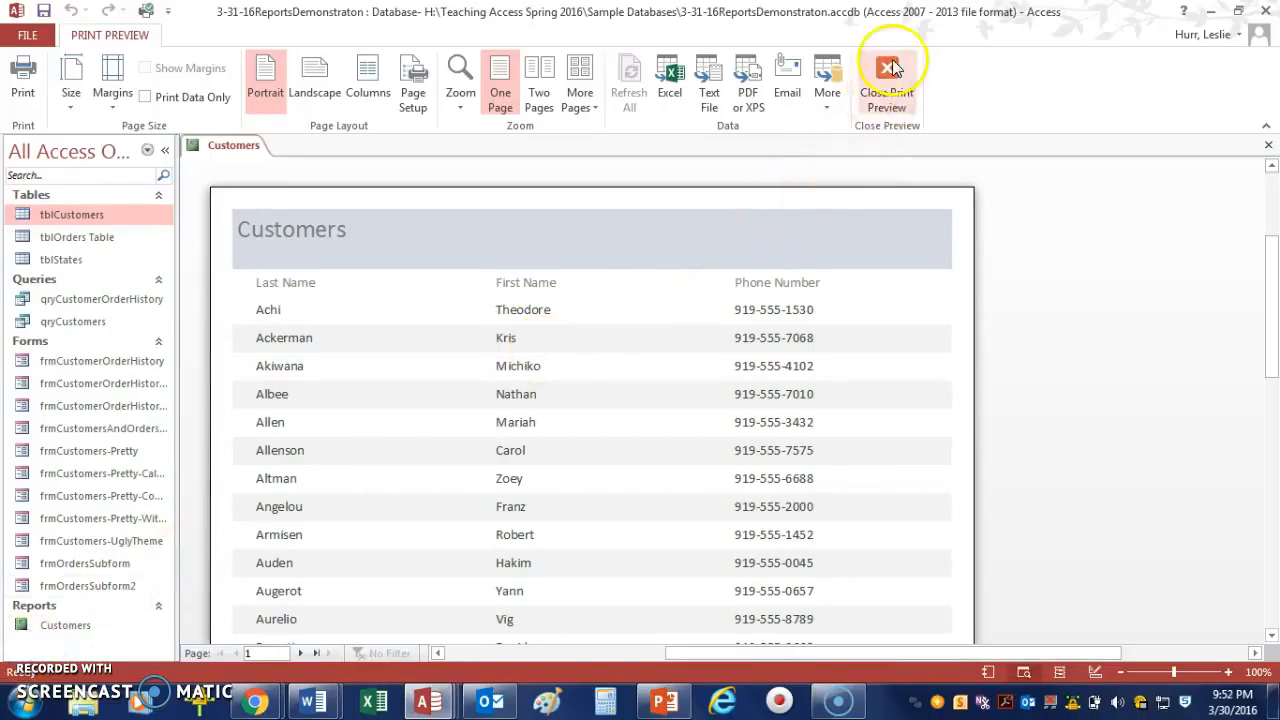
{"action": "left_click", "coordinate": [890, 70]}
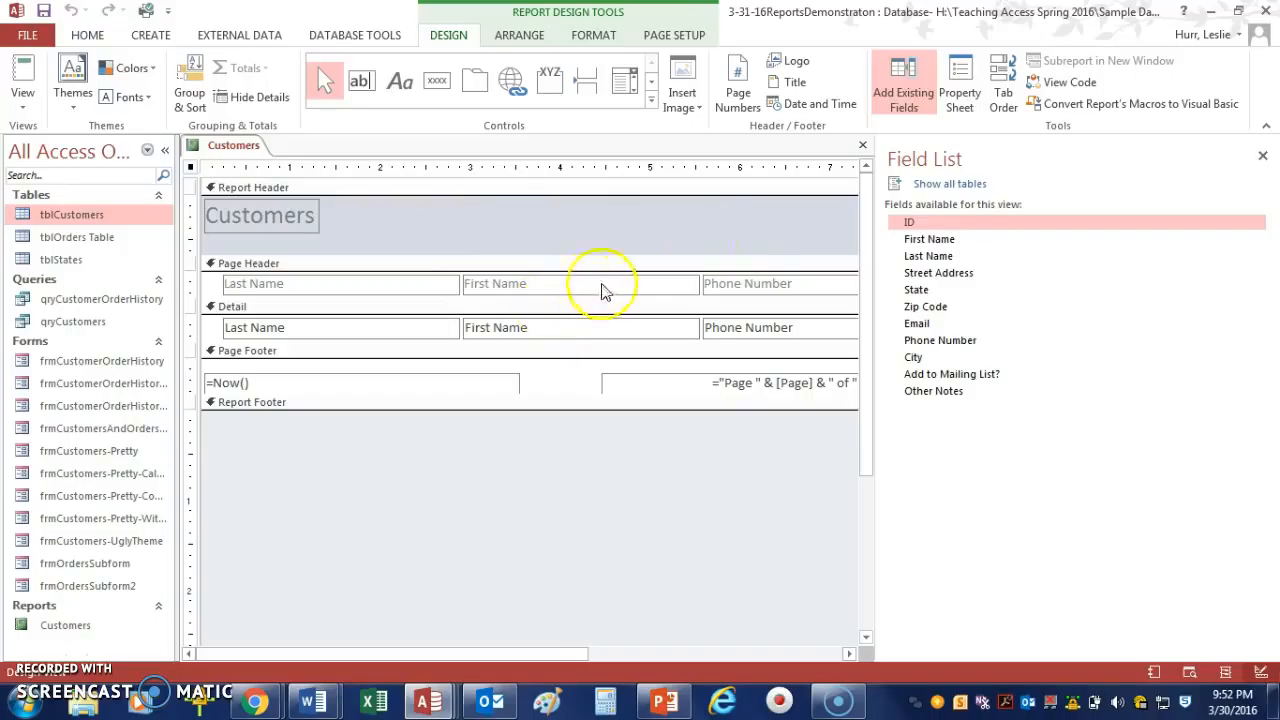
{"action": "left_click", "coordinate": [863, 146]}
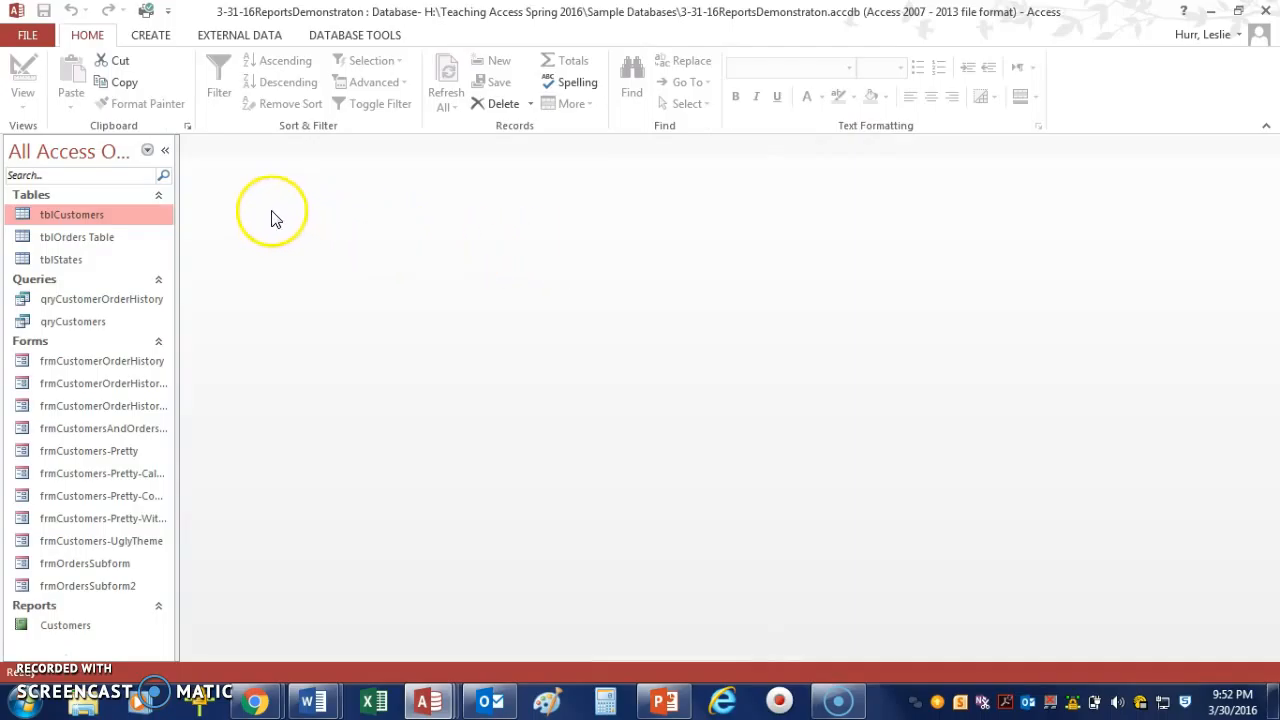
Start the Label Wizard for tblCustomers.
{"action": "left_click", "coordinate": [150, 36]}
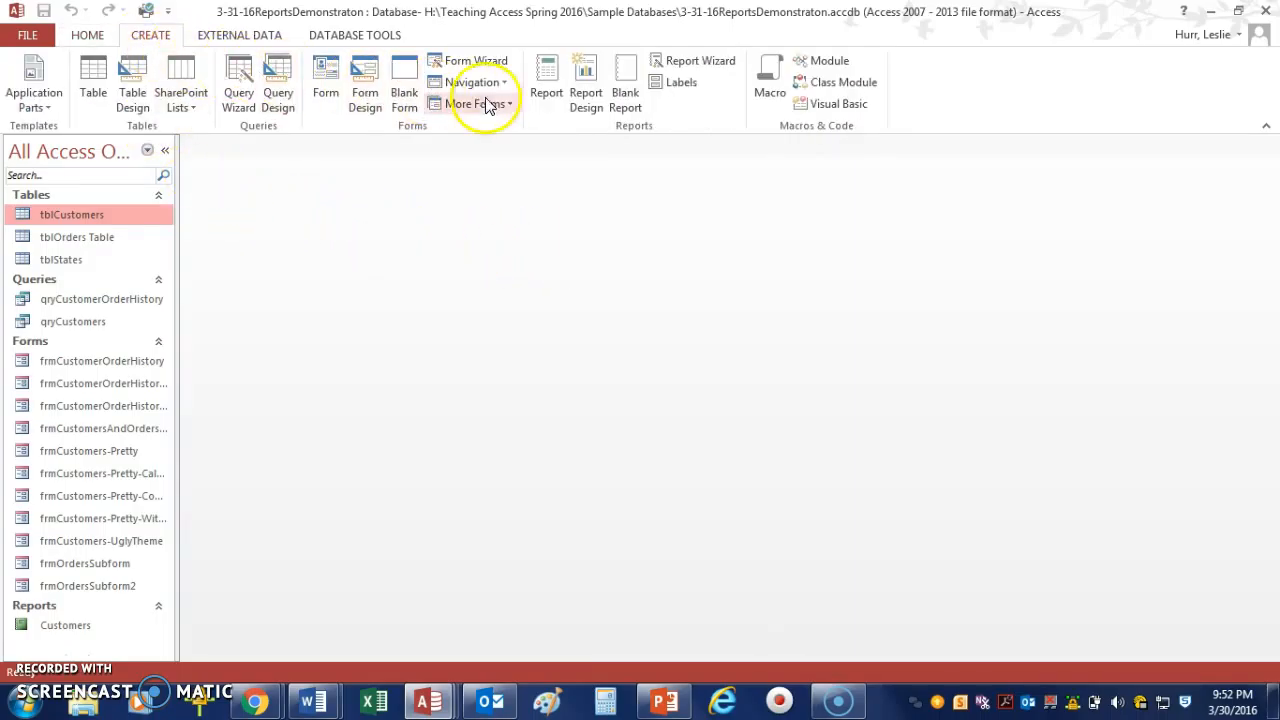
{"action": "left_click", "coordinate": [665, 86]}
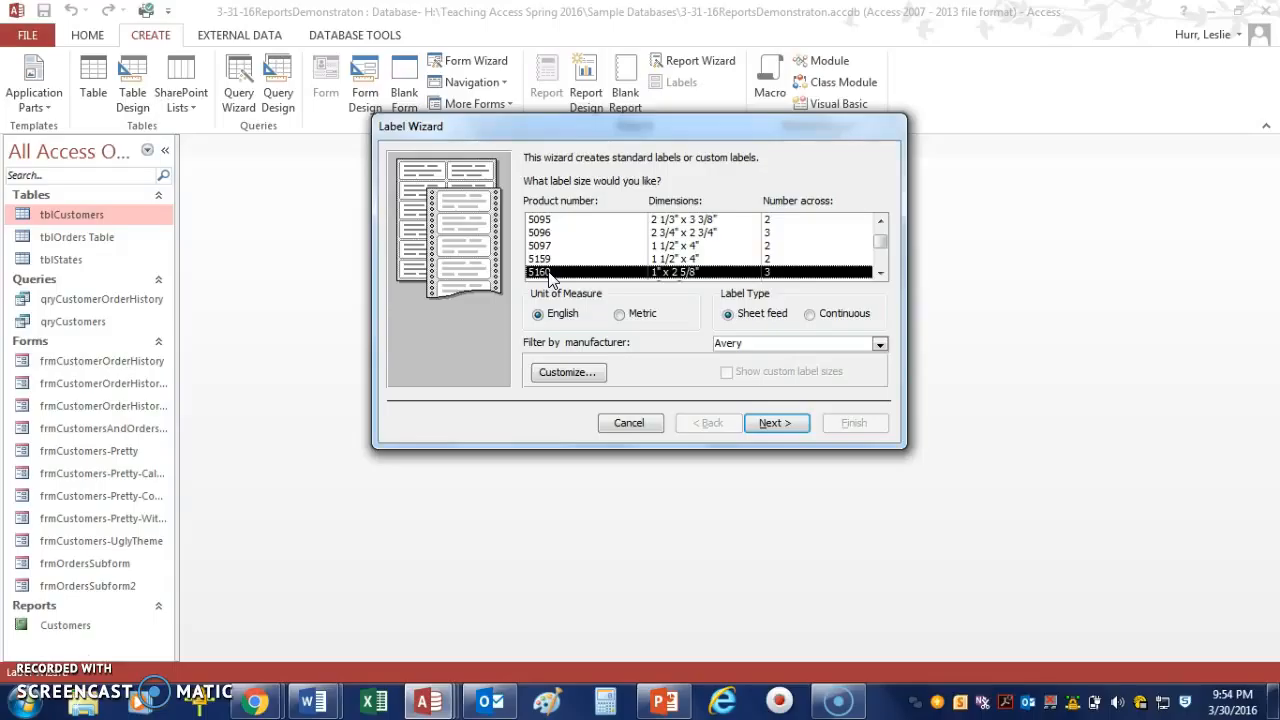
Choose the Avery 5160 label size and keep the default Calibri 18 Normal font settings.
{"action": "left_click", "coordinate": [775, 423]}
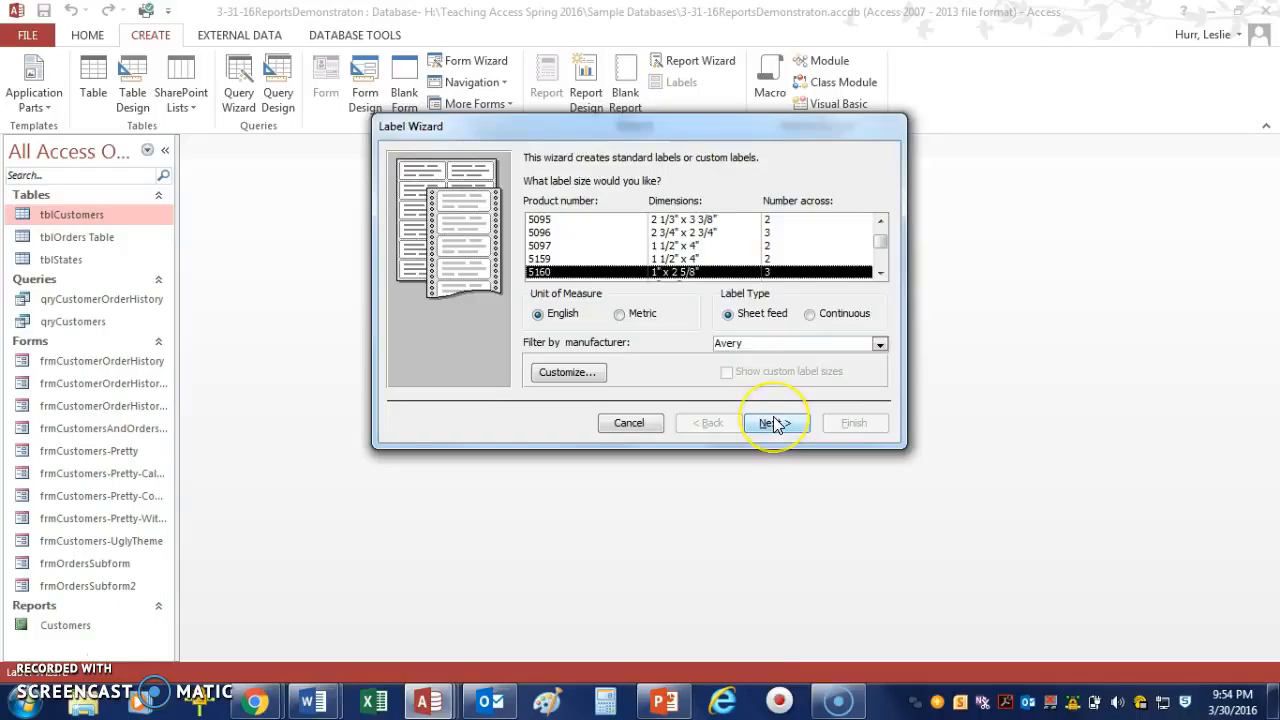
{"action": "left_click", "coordinate": [775, 423]}
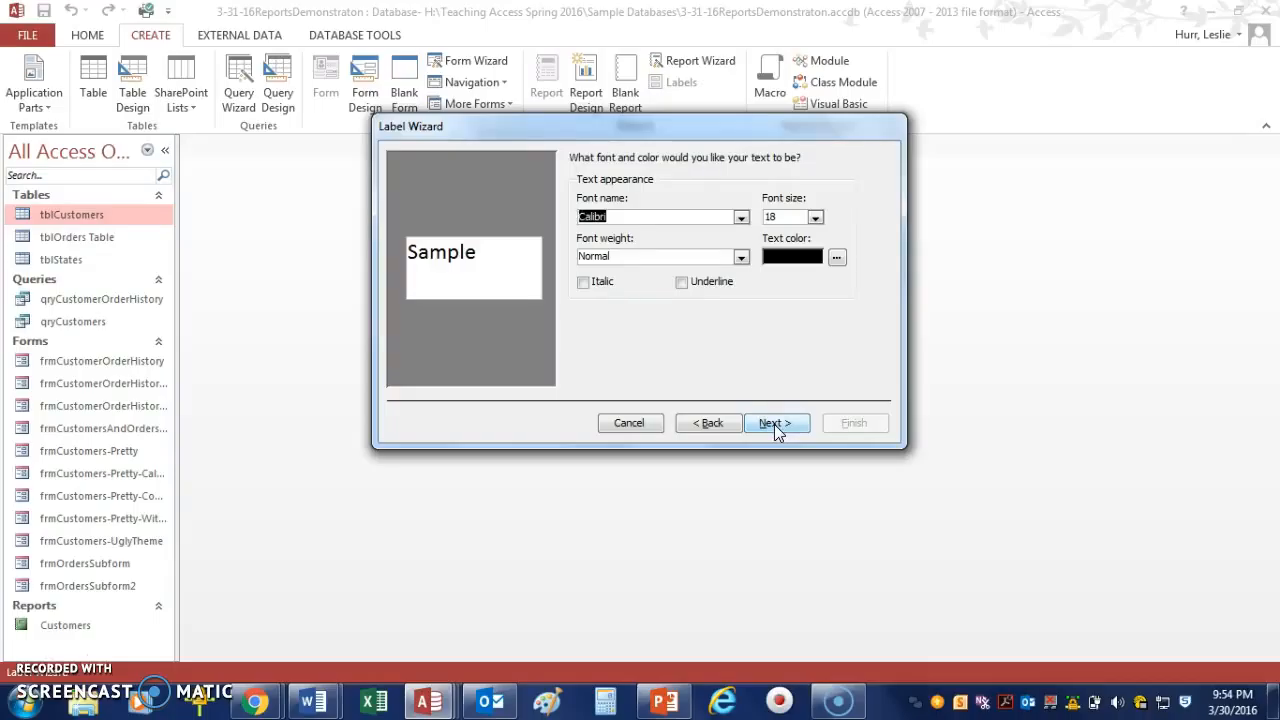
{"action": "left_click", "coordinate": [774, 424]}
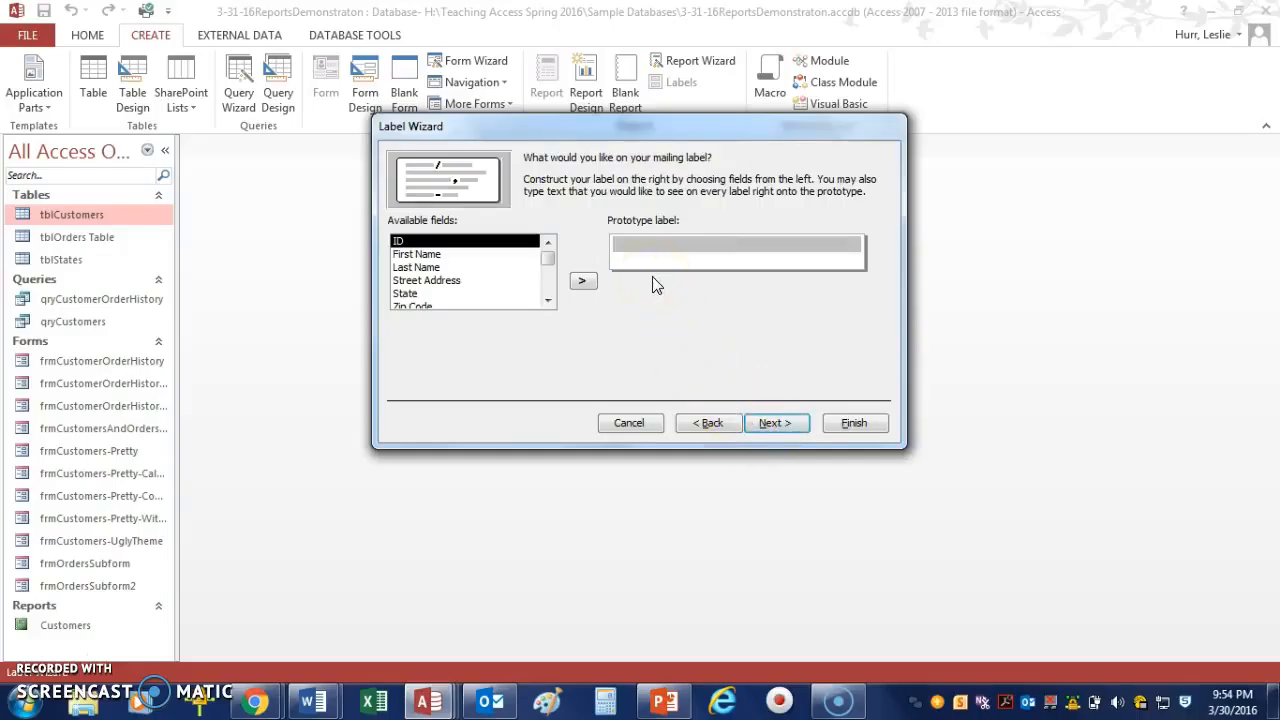
Build the first prototype label line as Last Name, a comma and space, then First Name.
{"action": "left_click", "coordinate": [654, 250]}
{"action": "left_click", "coordinate": [650, 260]}
{"action": "left_click", "coordinate": [652, 252]}
{"action": "left_click", "coordinate": [652, 257]}
{"action": "left_click", "coordinate": [654, 245]}
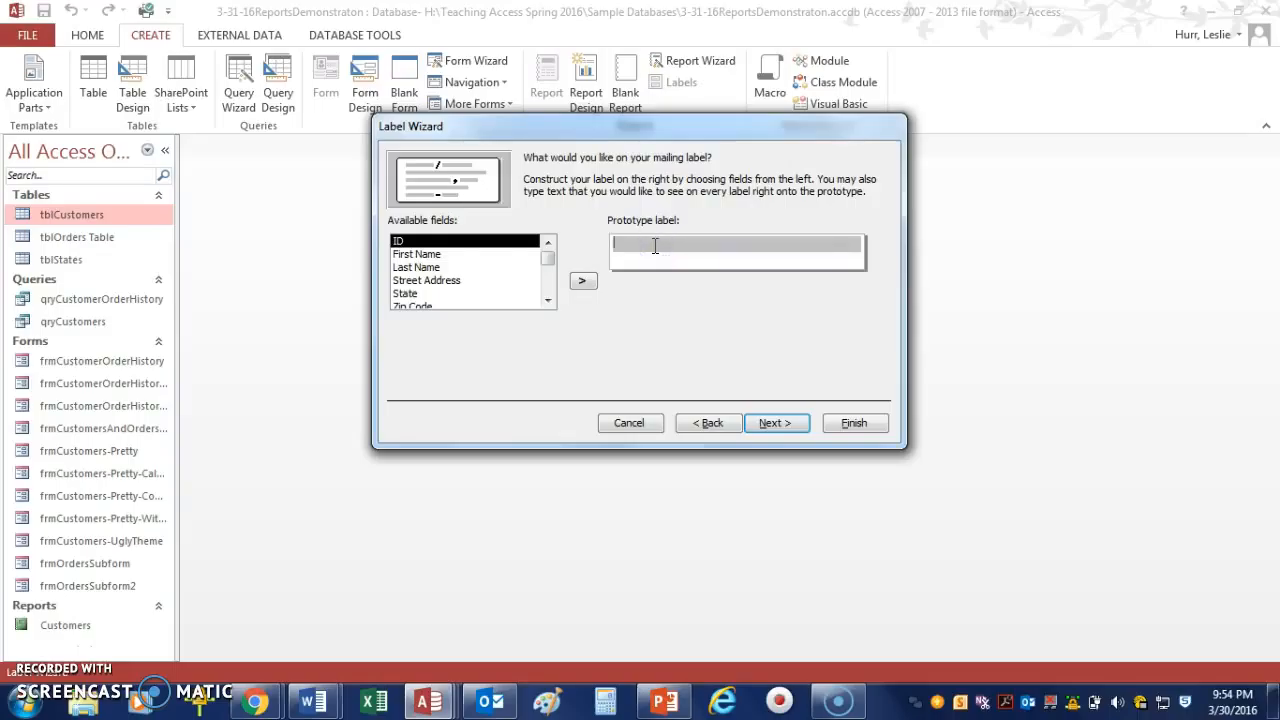
{"action": "double_click", "coordinate": [428, 268]}
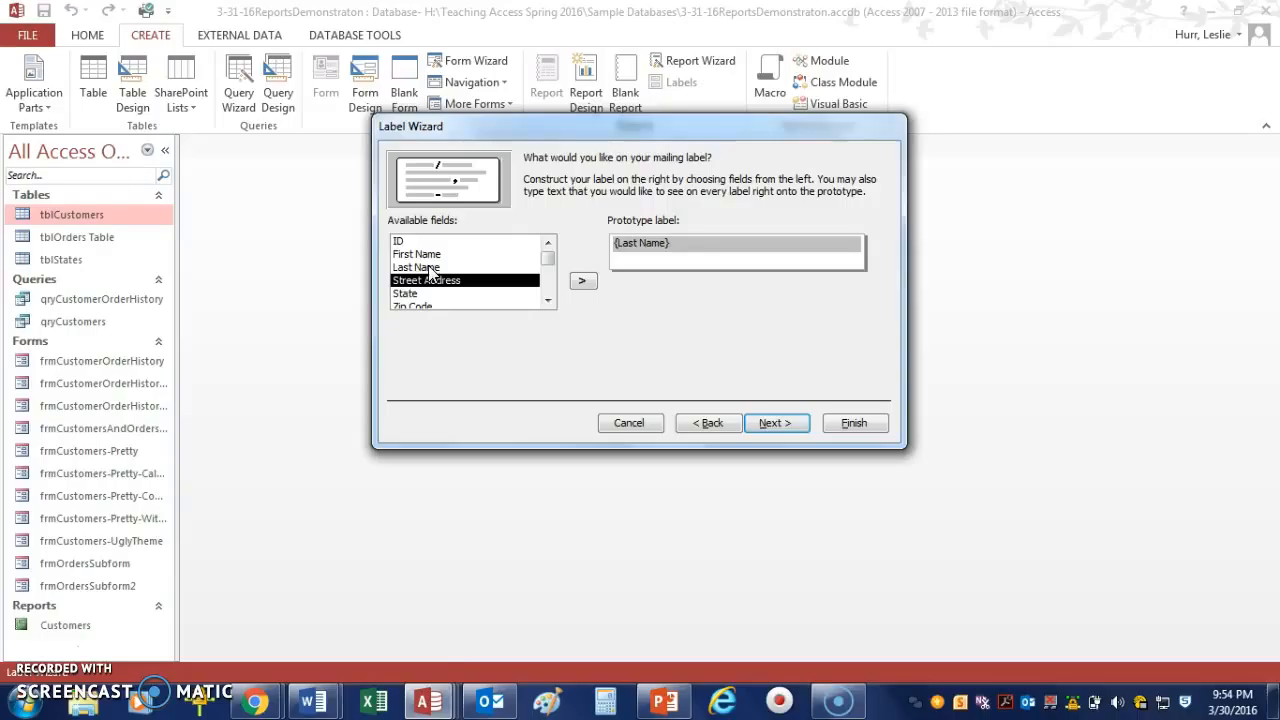
{"action": "type", "text": ","}
{"action": "left_click", "coordinate": [430, 254]}
{"action": "left_click", "coordinate": [585, 282]}
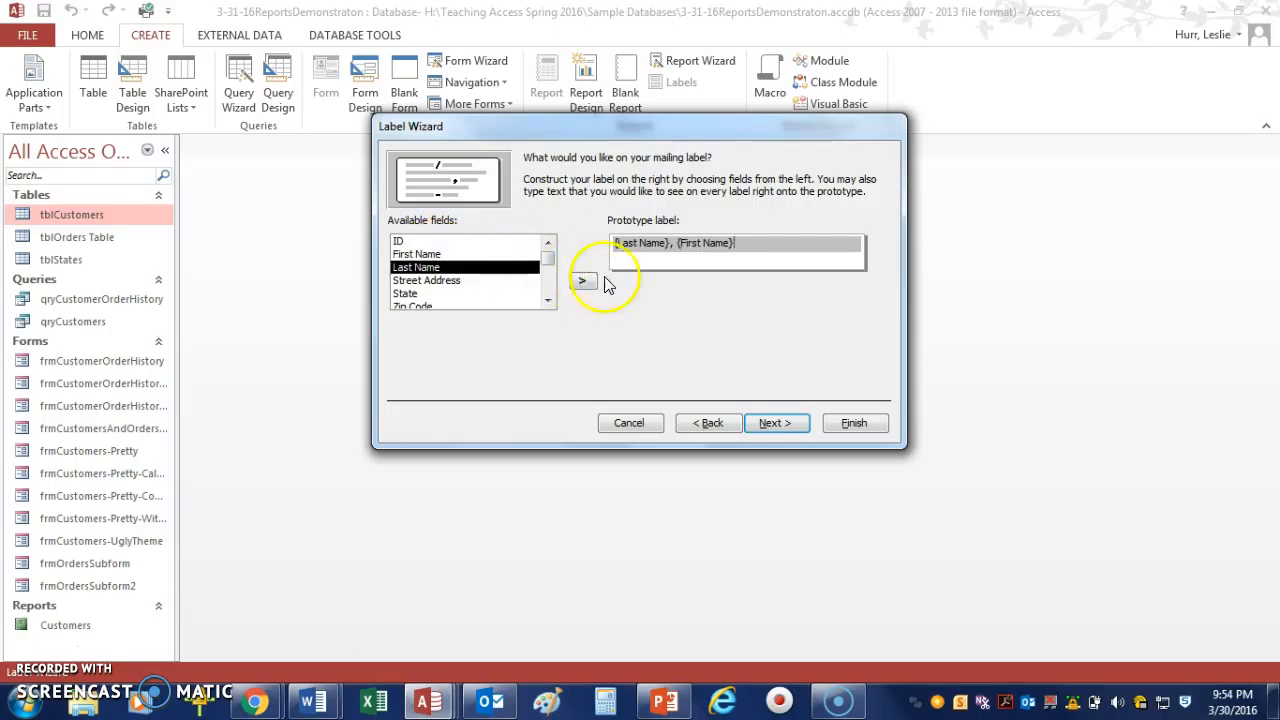
Add the Phone Number field on the second prototype label line and continue.
{"action": "left_click", "coordinate": [674, 258]}
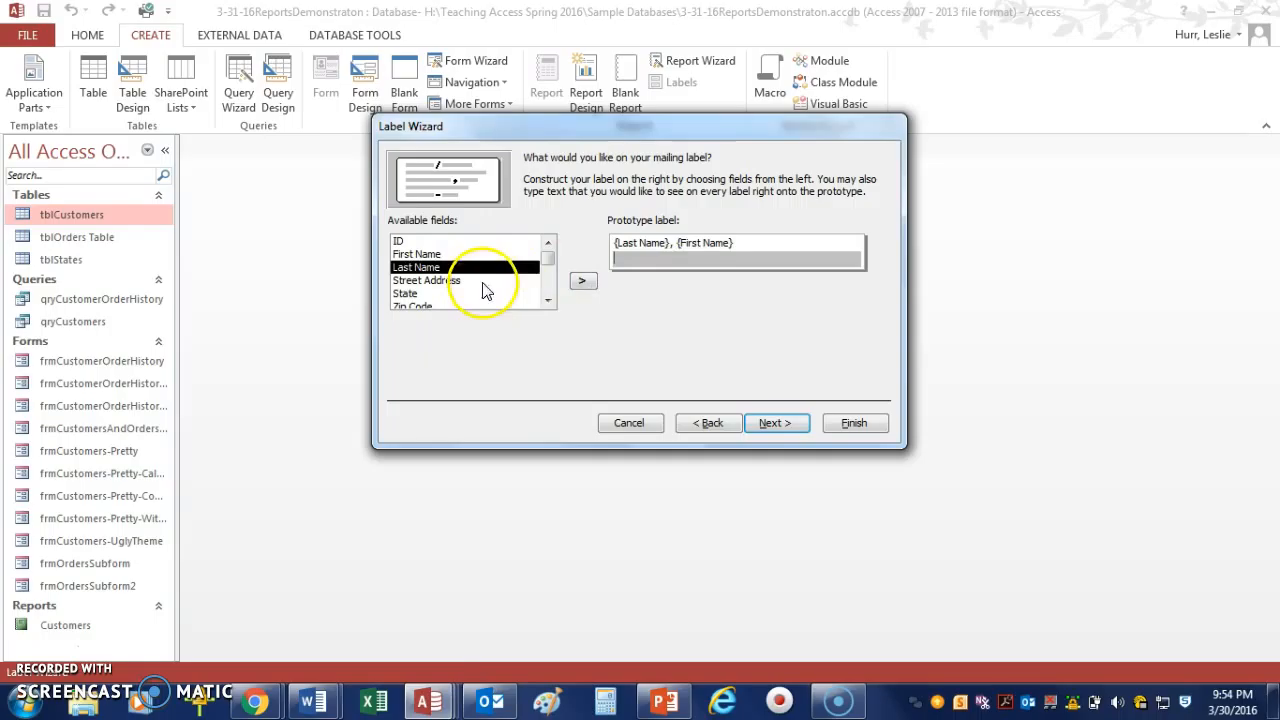
{"action": "left_click", "coordinate": [547, 285]}
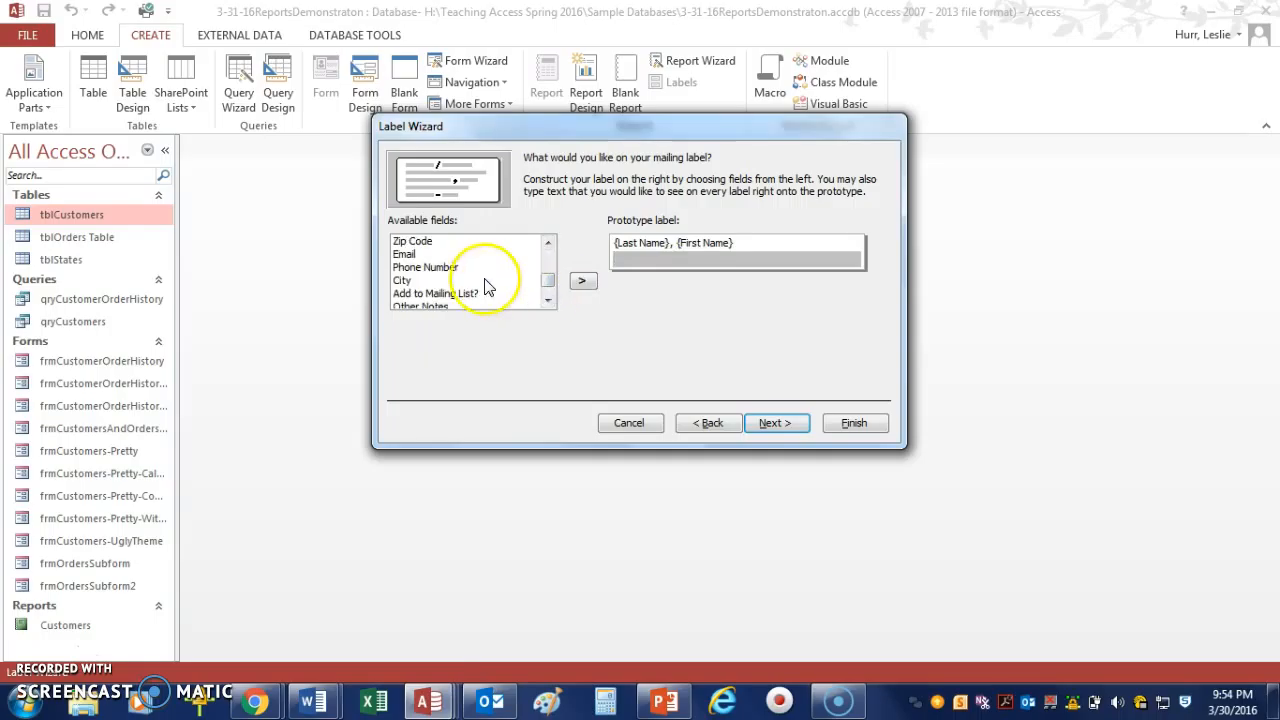
{"action": "left_click", "coordinate": [450, 268]}
{"action": "left_click", "coordinate": [583, 282]}
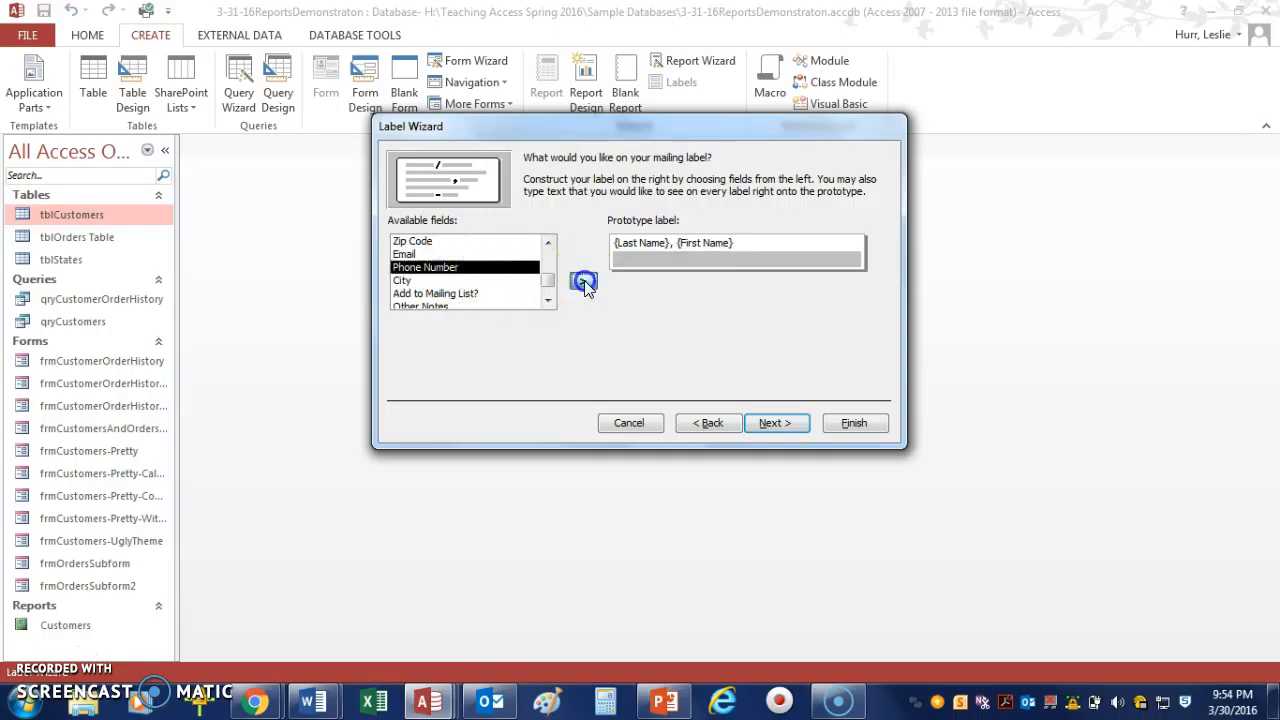
{"action": "left_click", "coordinate": [770, 423]}
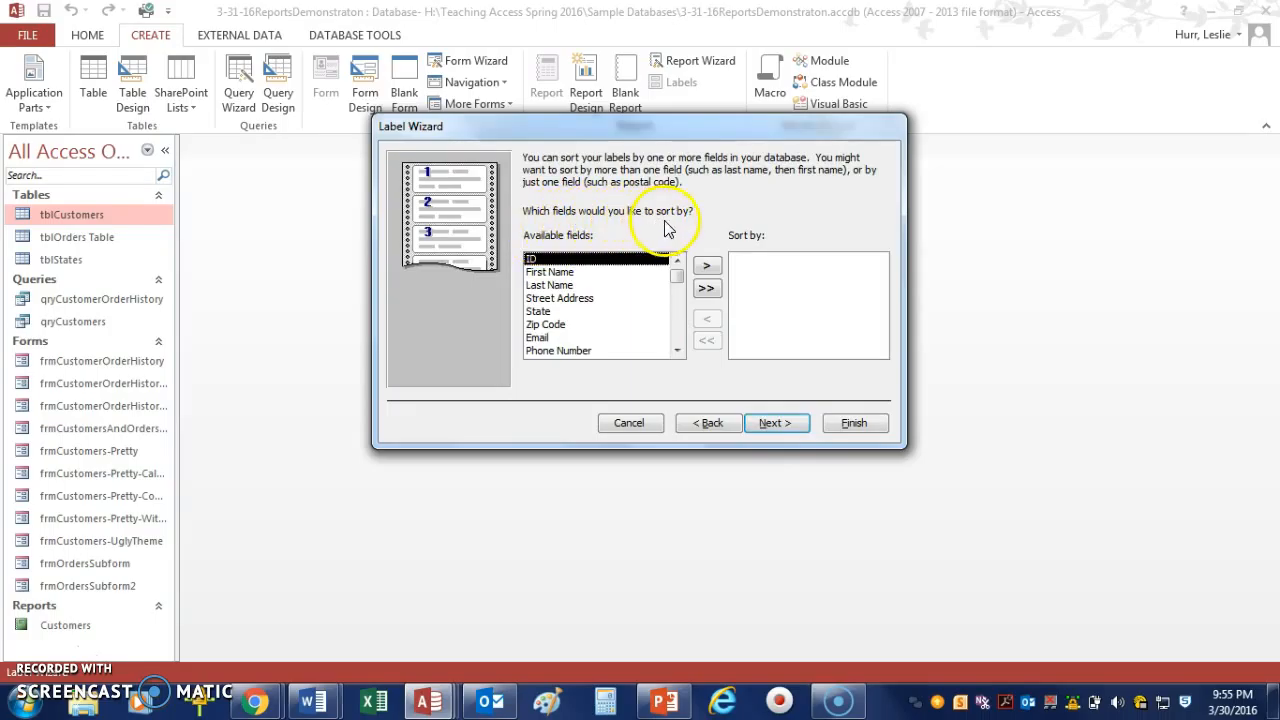
Sort the labels by Last Name, then by First Name.
{"action": "left_click", "coordinate": [561, 286]}
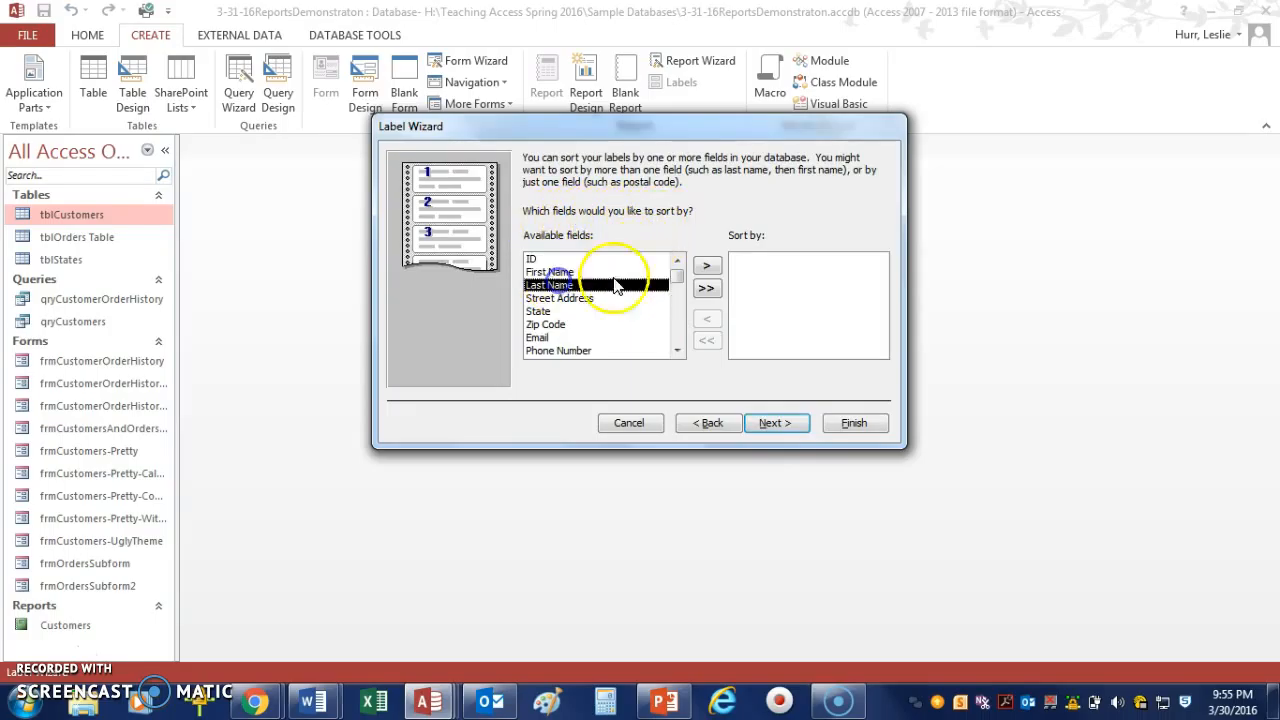
{"action": "left_click", "coordinate": [706, 265]}
{"action": "left_click", "coordinate": [562, 273]}
{"action": "left_click", "coordinate": [706, 265]}
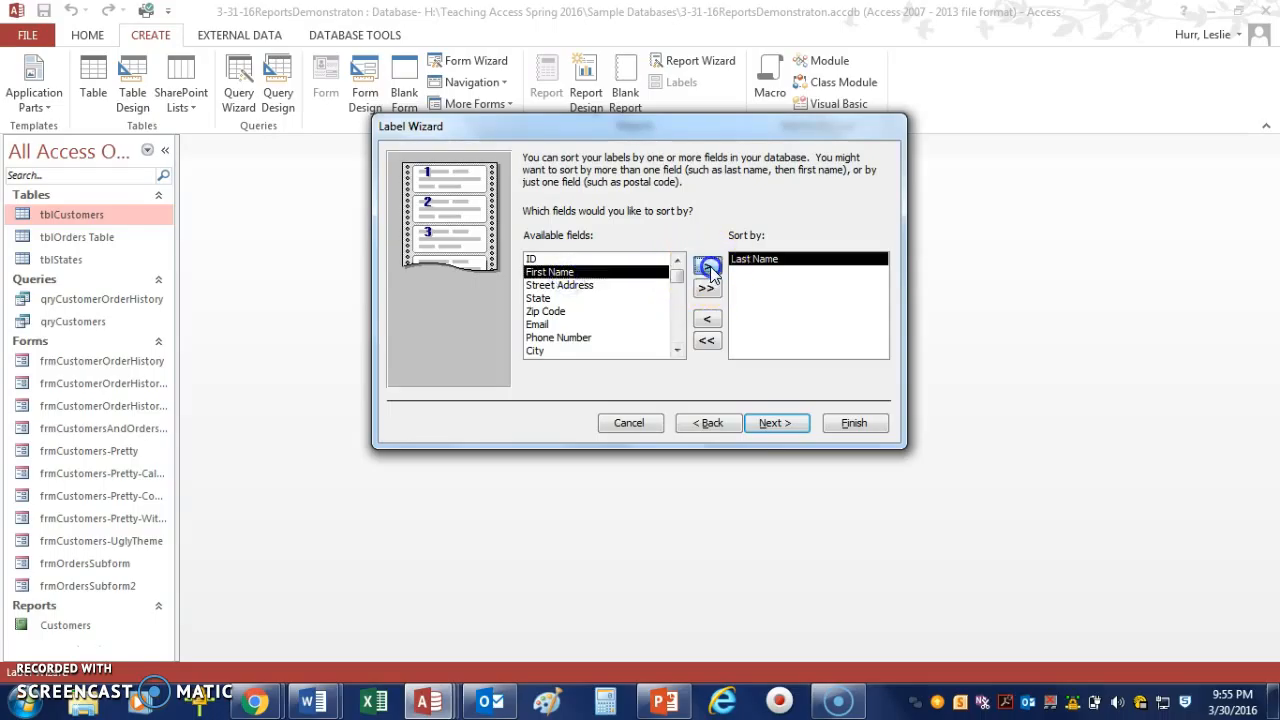
{"action": "left_click", "coordinate": [773, 423]}
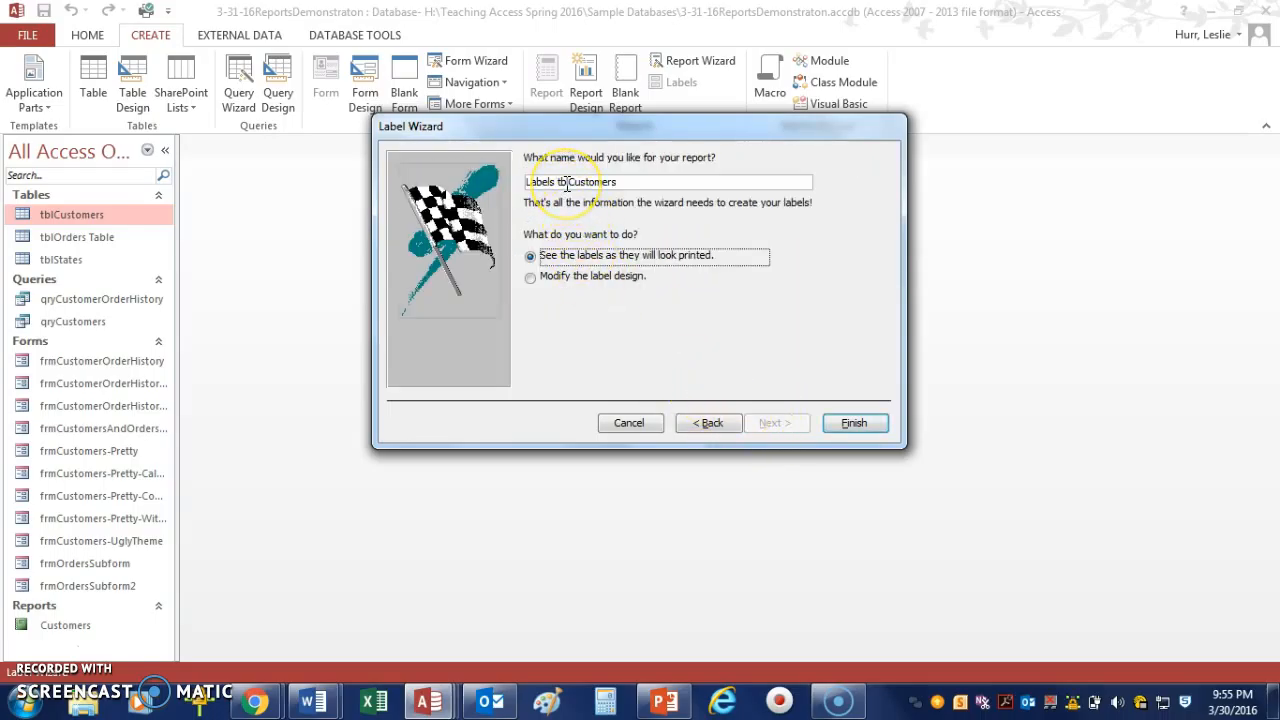
Name the label report CustomerFolderLabels and finish the wizard to see the labels as printed.
{"action": "left_click_drag", "start_coordinate": [626, 181], "coordinate": [502, 174]}
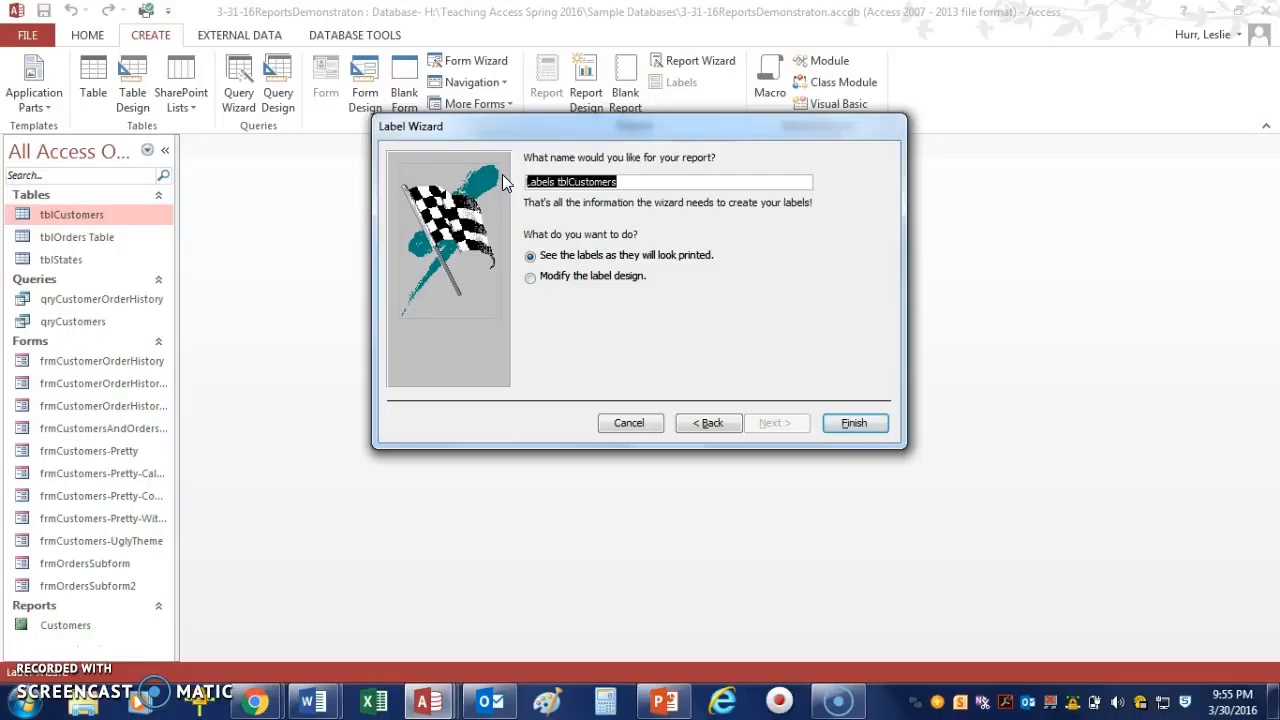
{"action": "type", "text": "Custo"}
{"action": "type", "text": "merLabe"}
{"action": "type", "text": "ls"}
{"action": "key", "text": "BackSpace"}
{"action": "key", "text": "BackSpace"}
{"action": "key", "text": "BackSpace"}
{"action": "key", "text": "BackSpace"}
{"action": "key", "text": "BackSpace"}
{"action": "key", "text": "BackSpace"}
{"action": "type", "text": "Fo"}
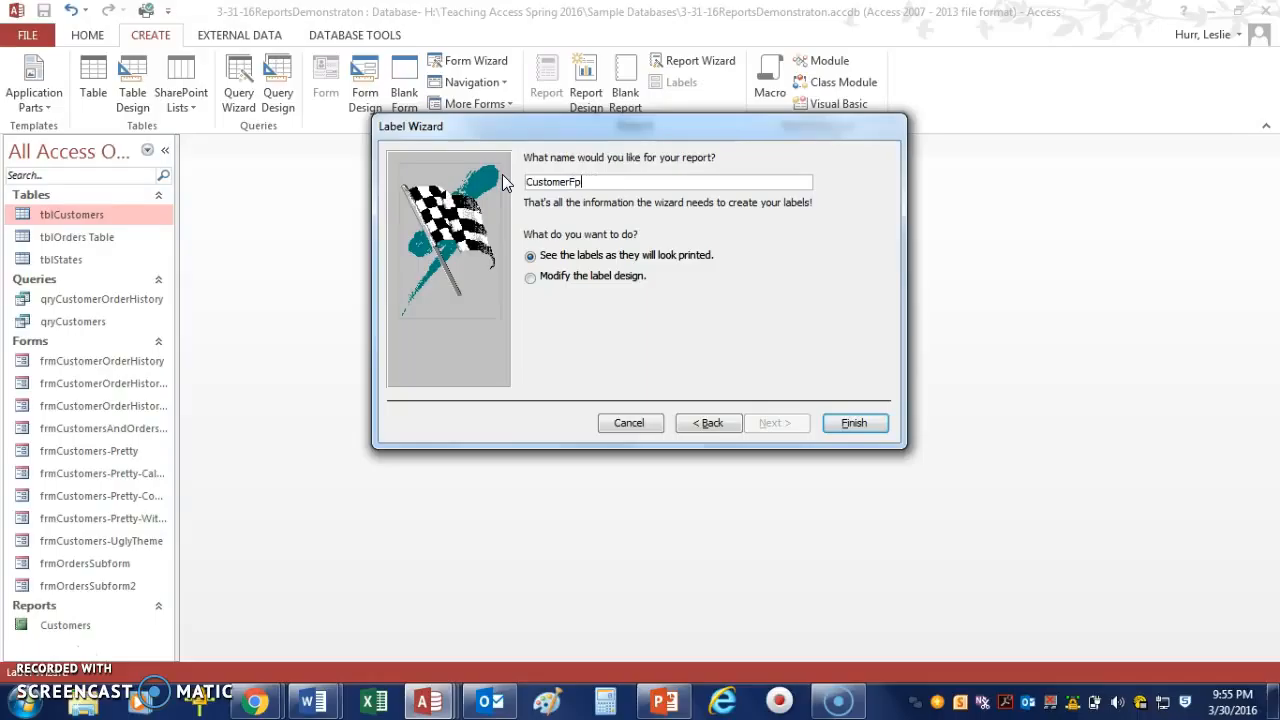
{"action": "key", "text": "BackSpace"}
{"action": "type", "text": "olderLabels"}
{"action": "left_click", "coordinate": [852, 423]}
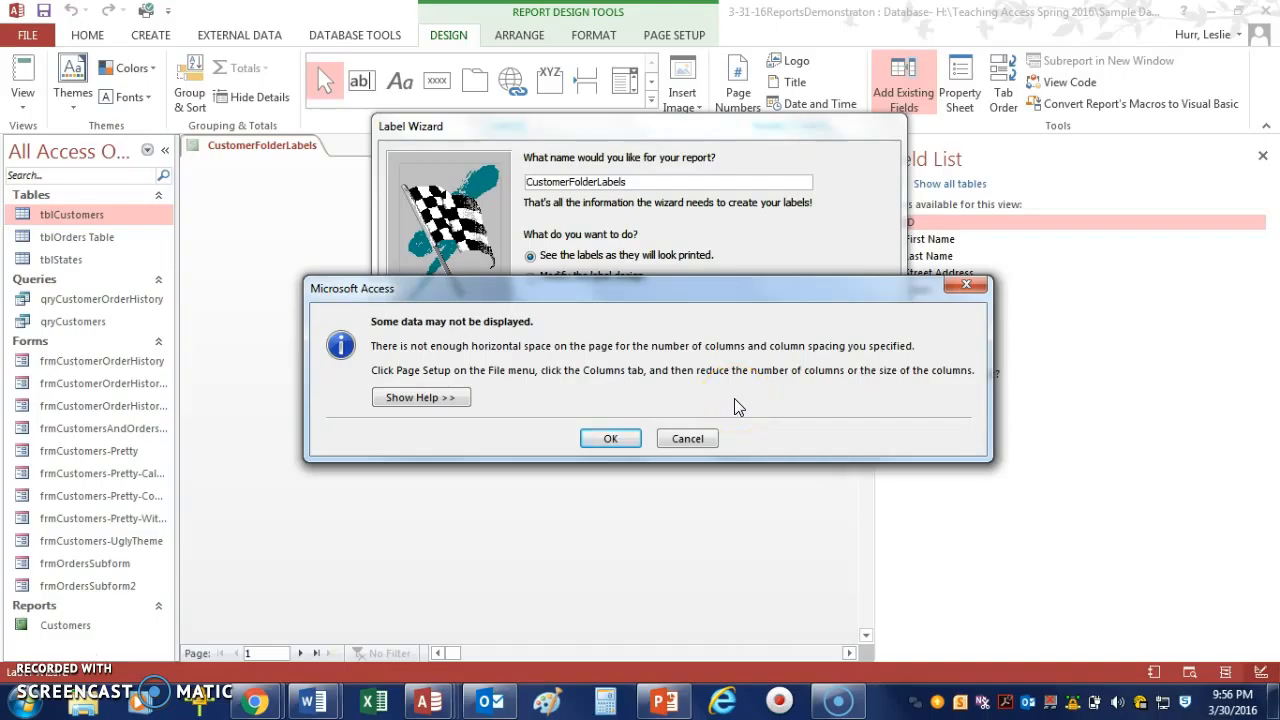
{"action": "left_click", "coordinate": [608, 438]}
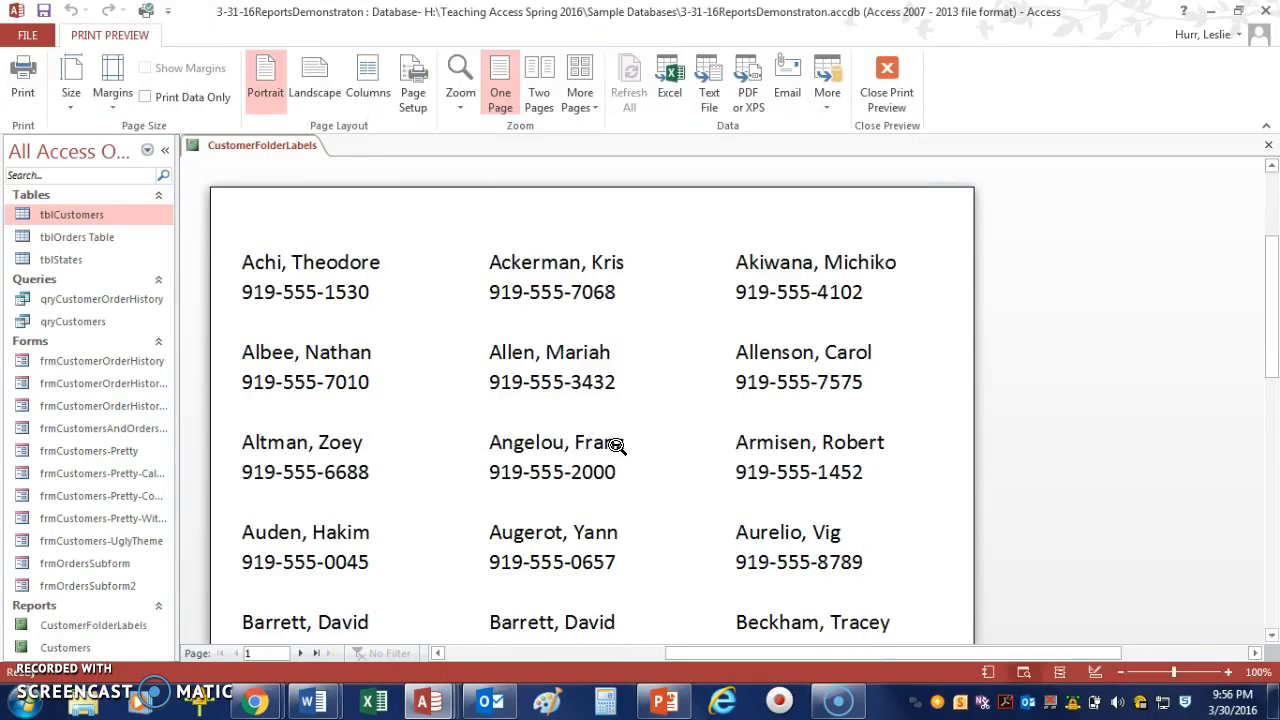
Scroll through the label print preview to review the labels.
{"action": "scroll", "coordinate": [609, 444], "scroll_direction": "down", "scroll_amount": 1}
{"action": "scroll", "coordinate": [609, 444], "scroll_direction": "down", "scroll_amount": 2}
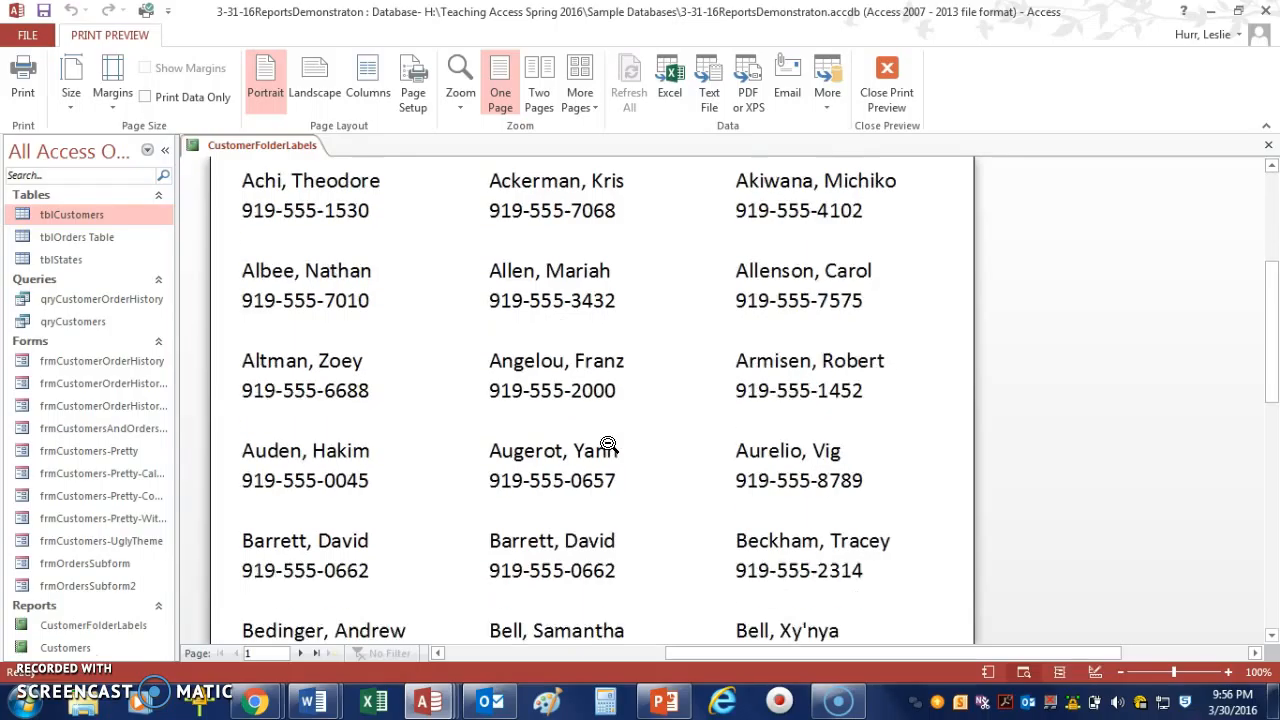
{"action": "scroll", "coordinate": [609, 444], "scroll_direction": "down", "scroll_amount": 1}
{"action": "scroll", "coordinate": [609, 444], "scroll_direction": "down", "scroll_amount": 1}
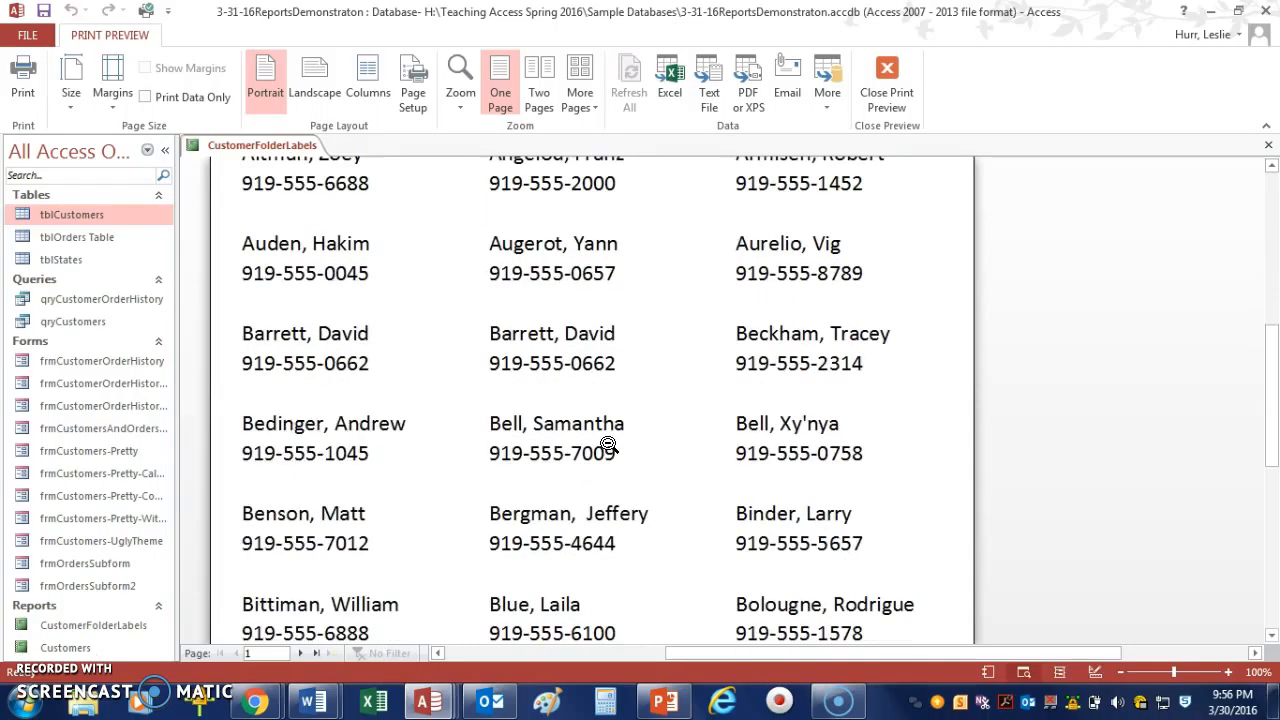
{"action": "scroll", "coordinate": [608, 444], "scroll_direction": "down", "scroll_amount": 1}
{"action": "scroll", "coordinate": [607, 441], "scroll_direction": "up", "scroll_amount": 4}
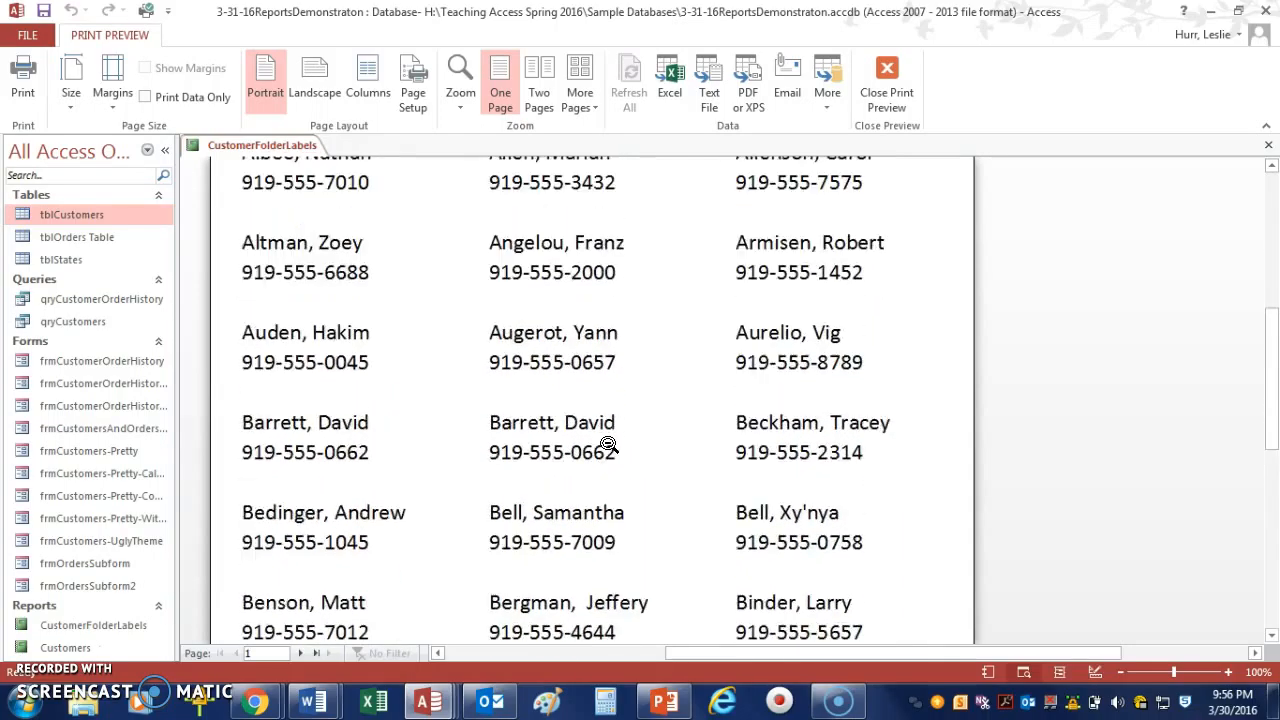
{"action": "scroll", "coordinate": [607, 440], "scroll_direction": "up", "scroll_amount": 1}
{"action": "scroll", "coordinate": [600, 435], "scroll_direction": "up", "scroll_amount": 2}
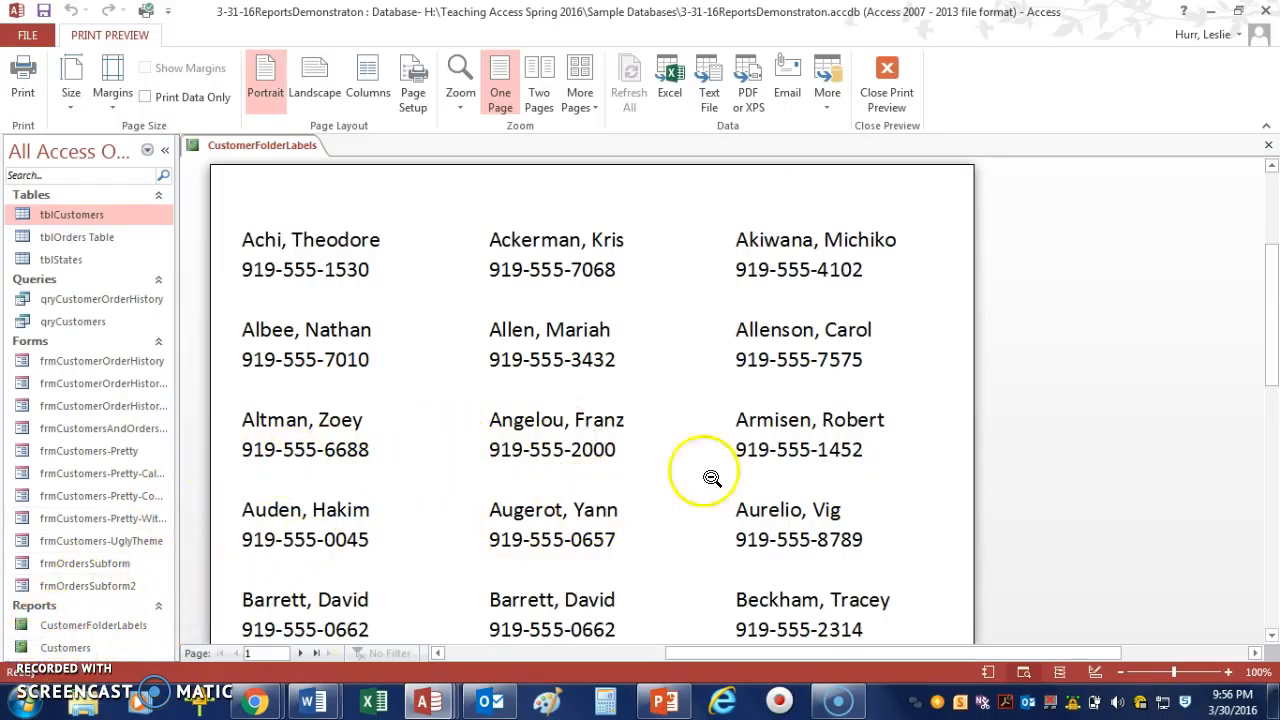
Close the print preview and then close the CustomerFolderLabels report's design view.
{"action": "left_click", "coordinate": [888, 72]}
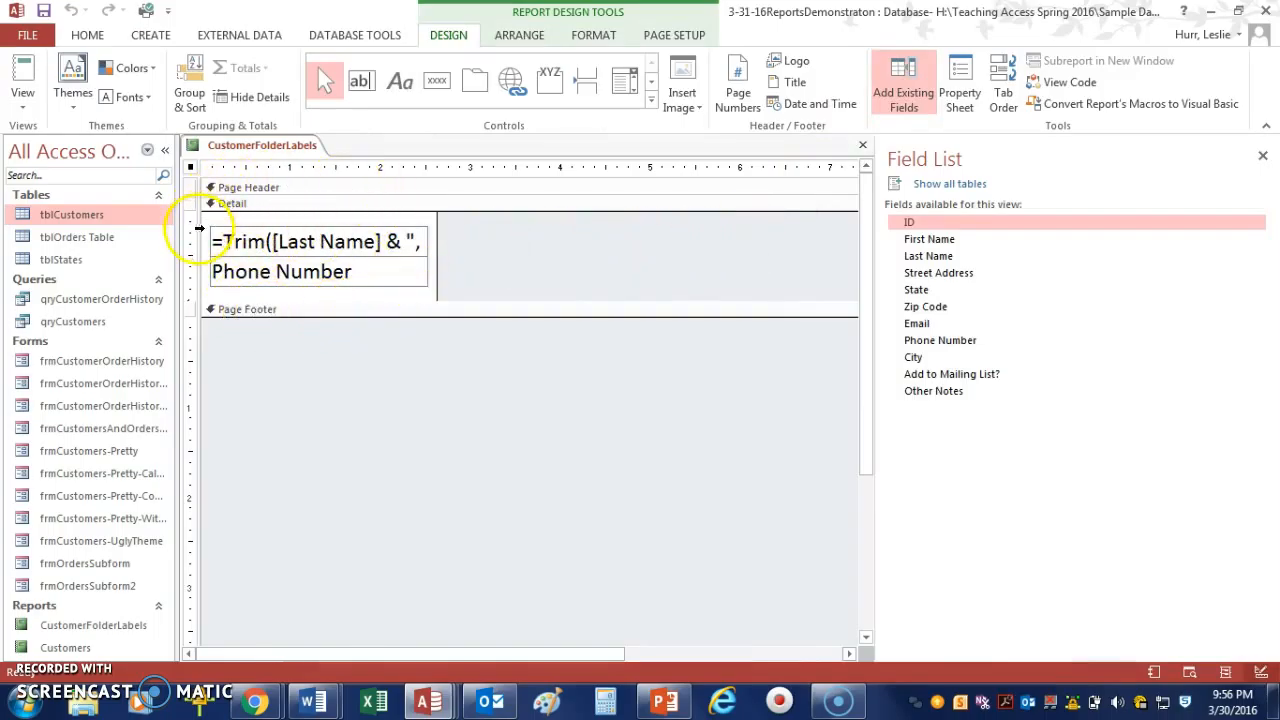
{"action": "left_click", "coordinate": [226, 289]}
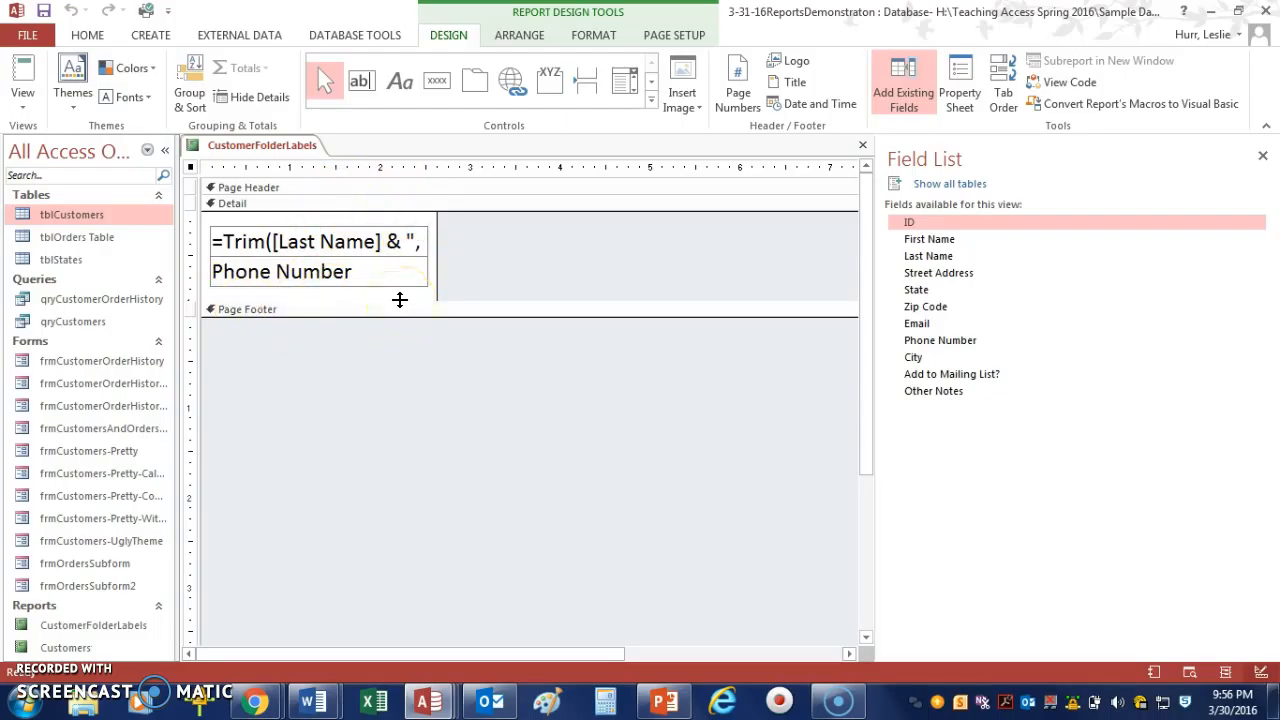
{"action": "left_click", "coordinate": [863, 150]}
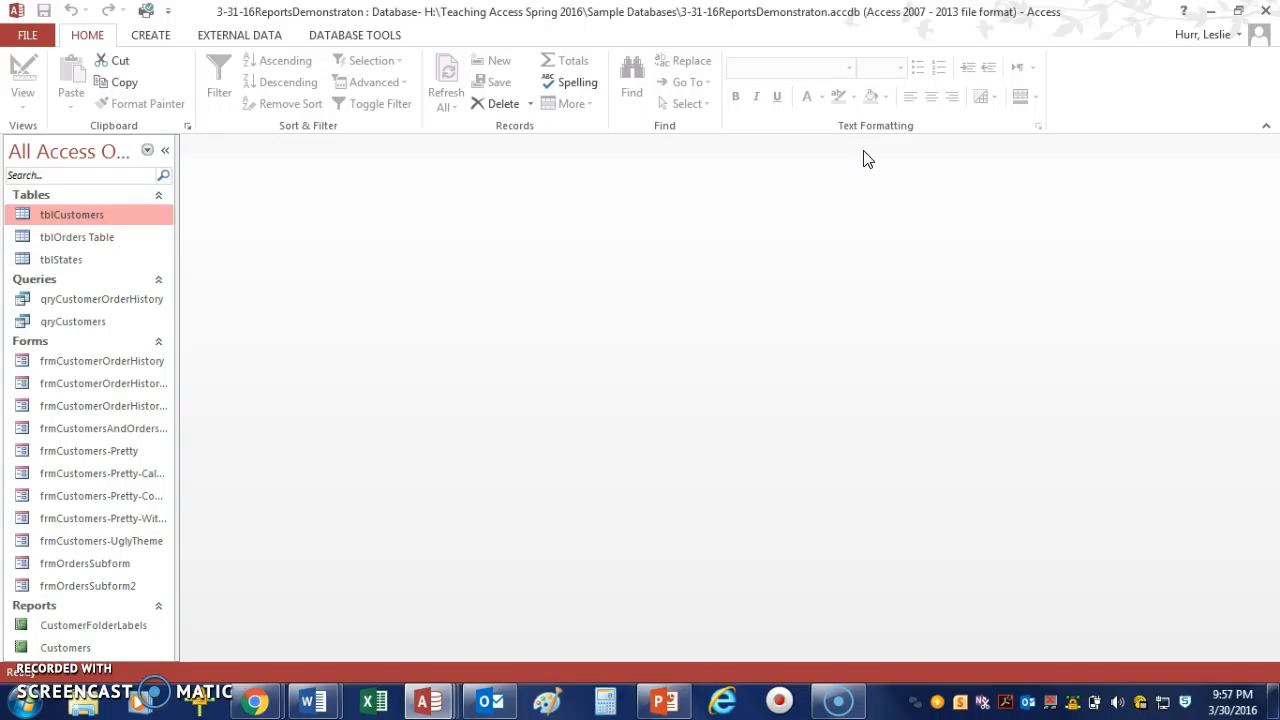
Start the Labels wizard again from the create options.
{"action": "left_click", "coordinate": [152, 40]}
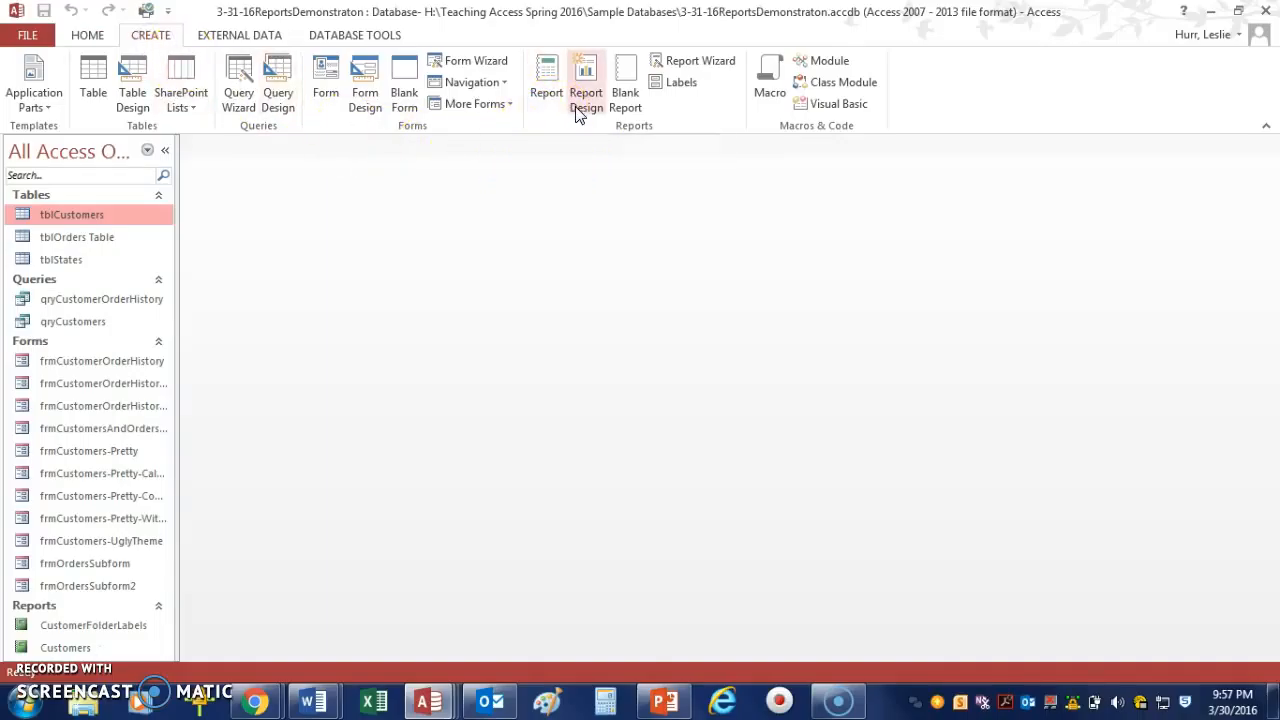
{"action": "left_click", "coordinate": [663, 84]}
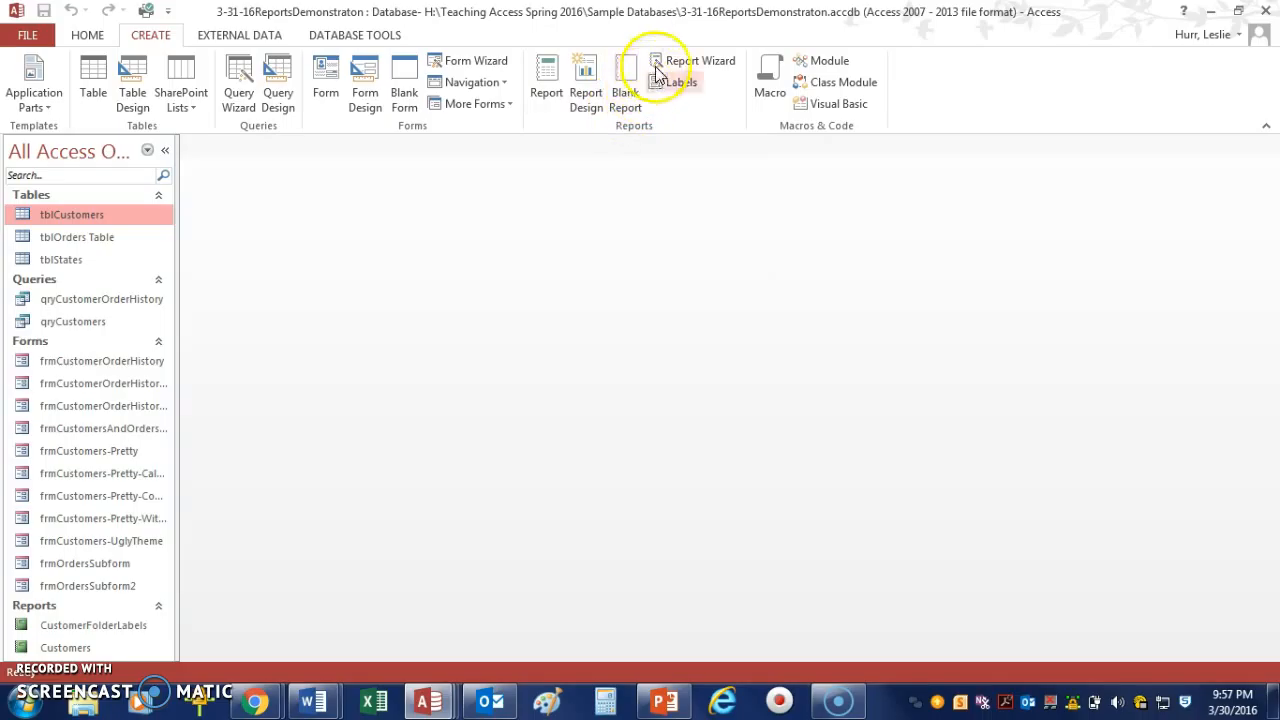